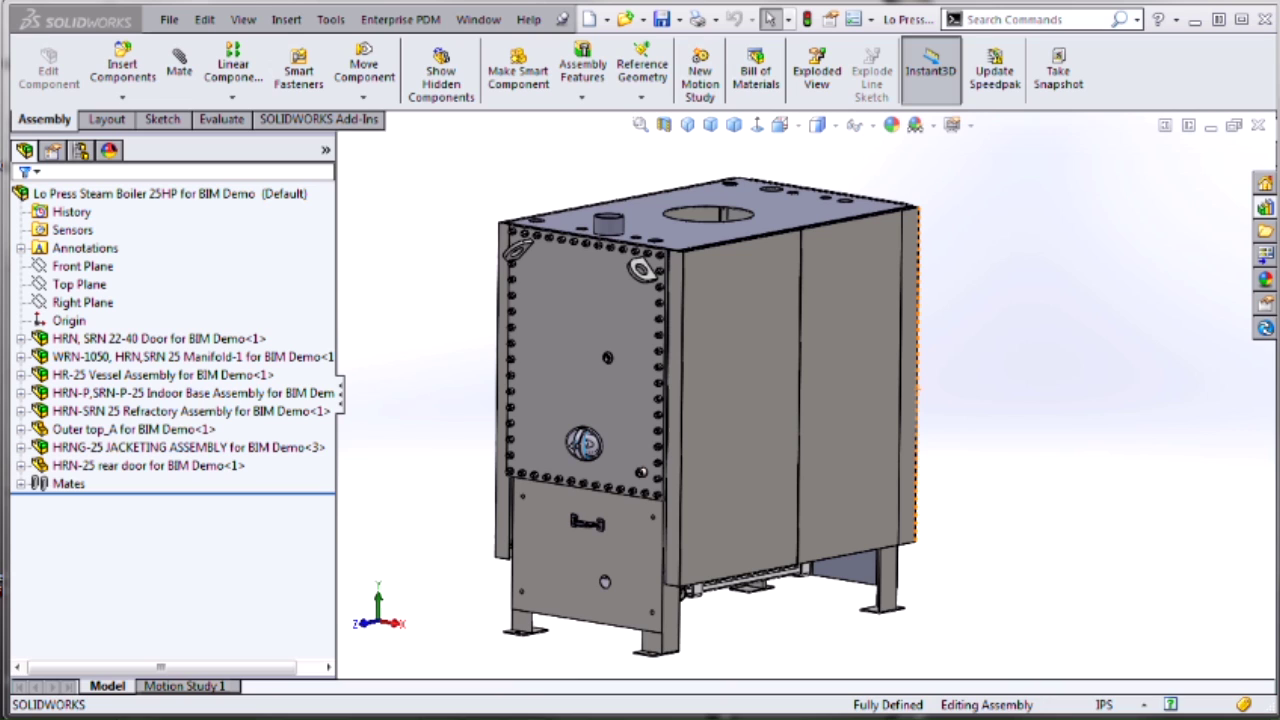
Step: Clear the current selection and start the Export to AEC wizard from the Tools menu
left_click(1025, 538)
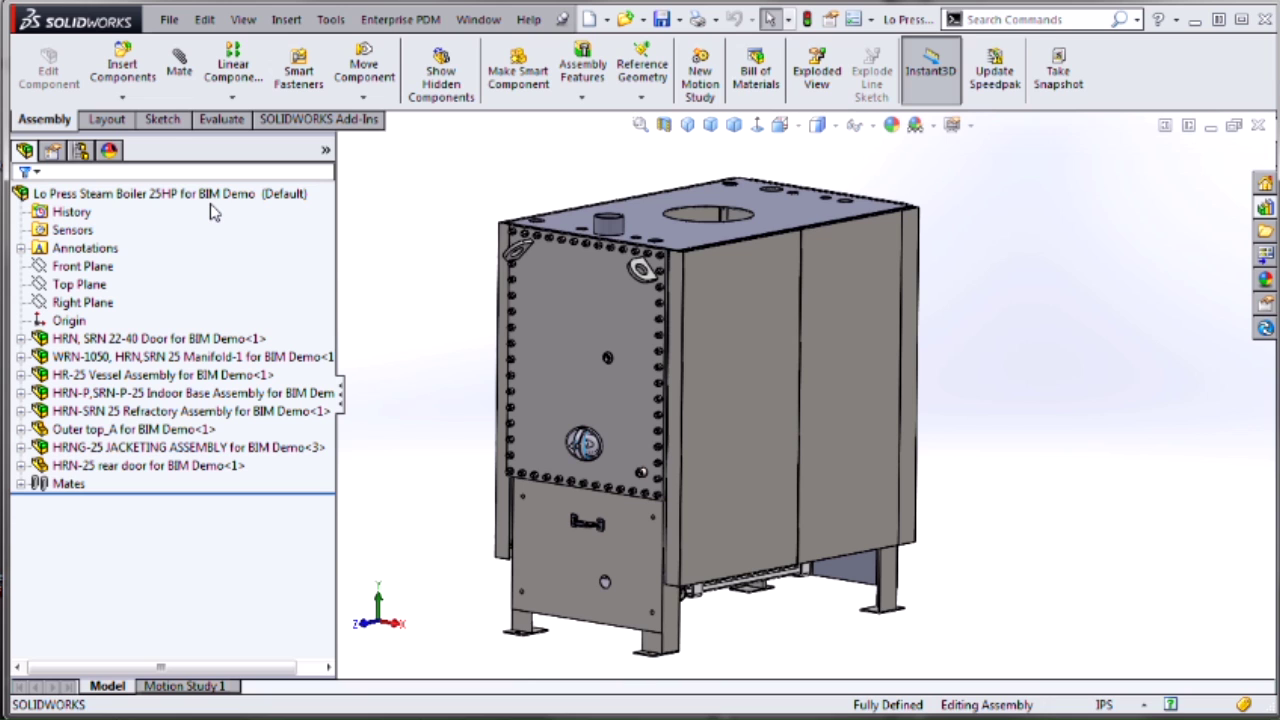
left_click(331, 19)
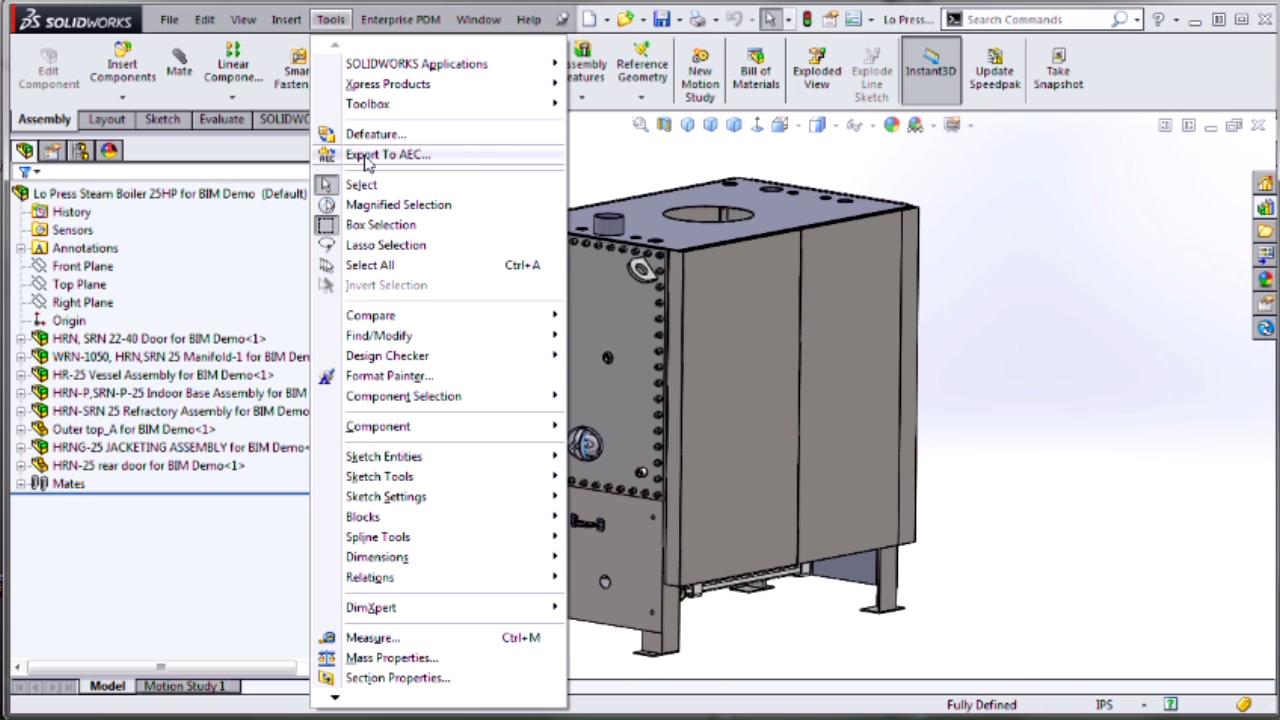
left_click(366, 157)
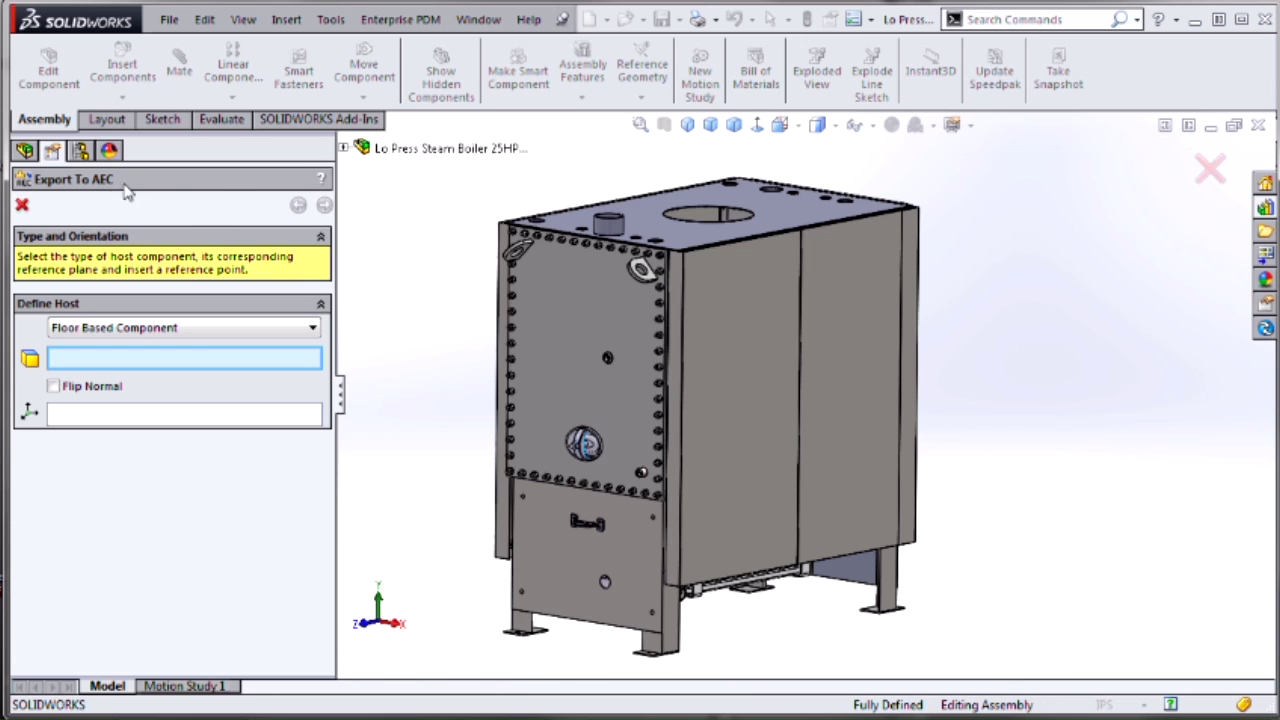
Step: Host the boiler as a floor-based component on the foot plate's face and corner vertex
left_click(238, 332)
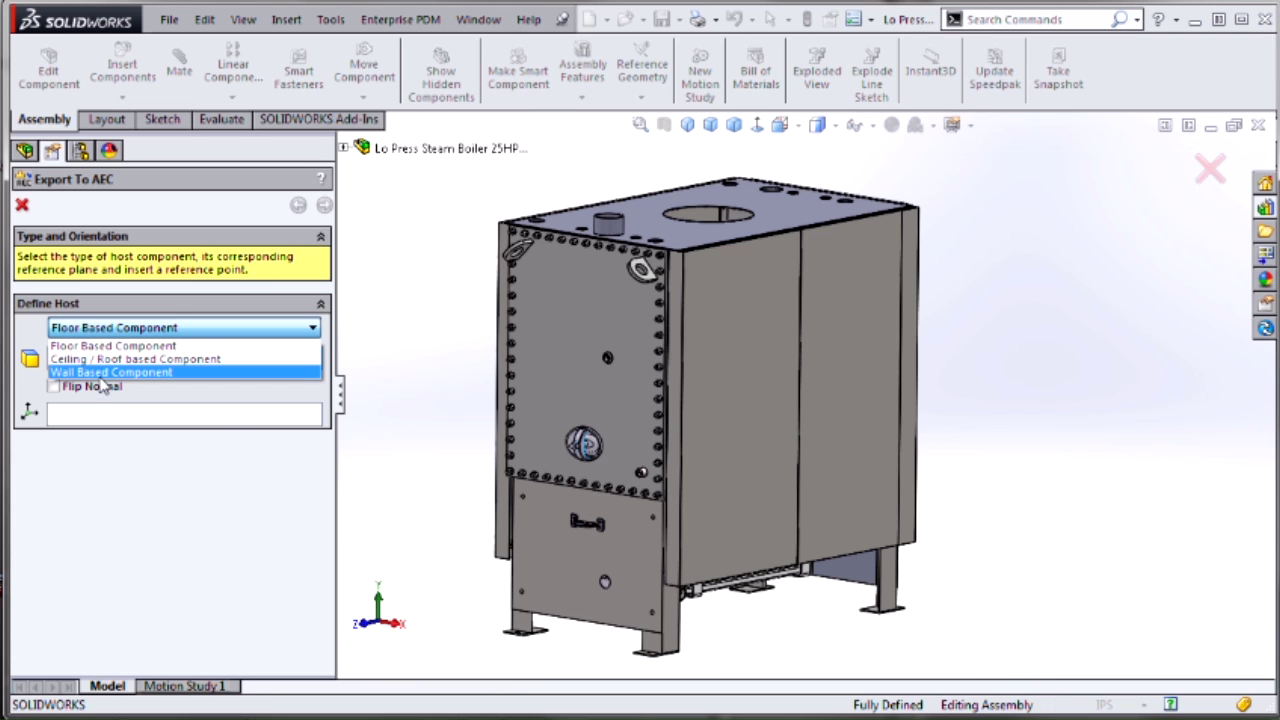
left_click(113, 345)
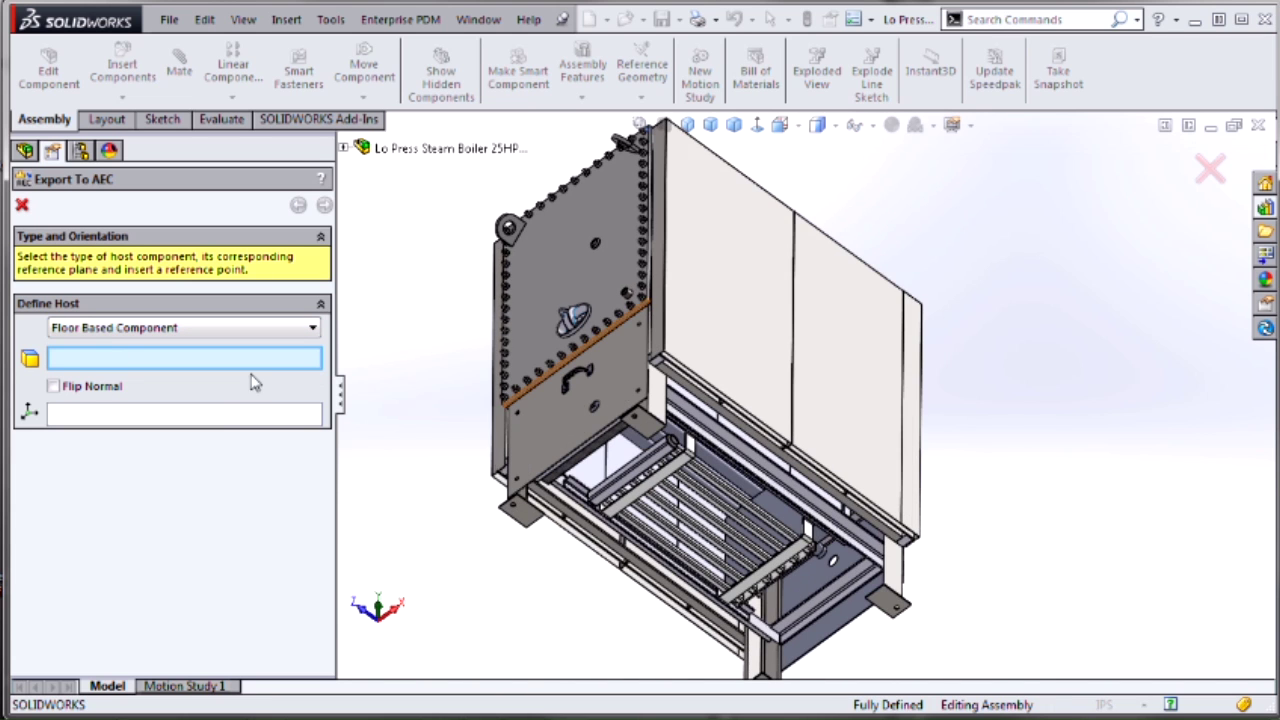
scroll(665, 452, "down", 5)
left_click(730, 352)
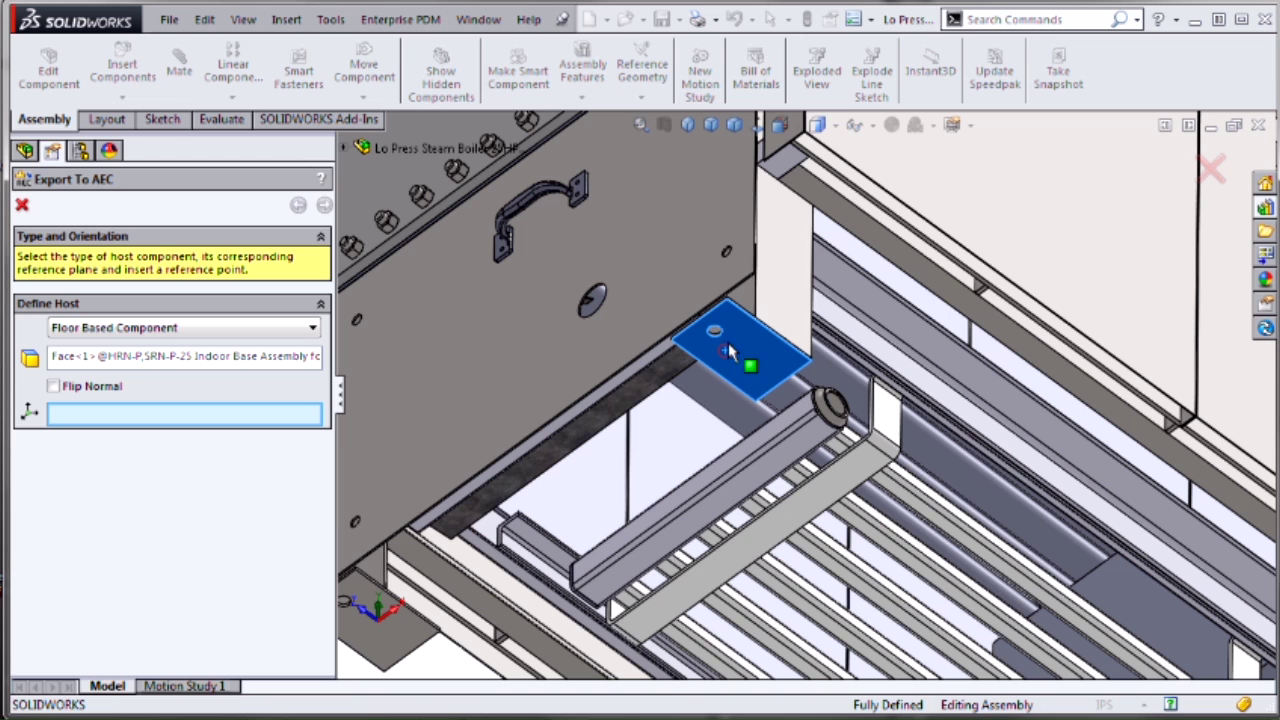
left_click(727, 299)
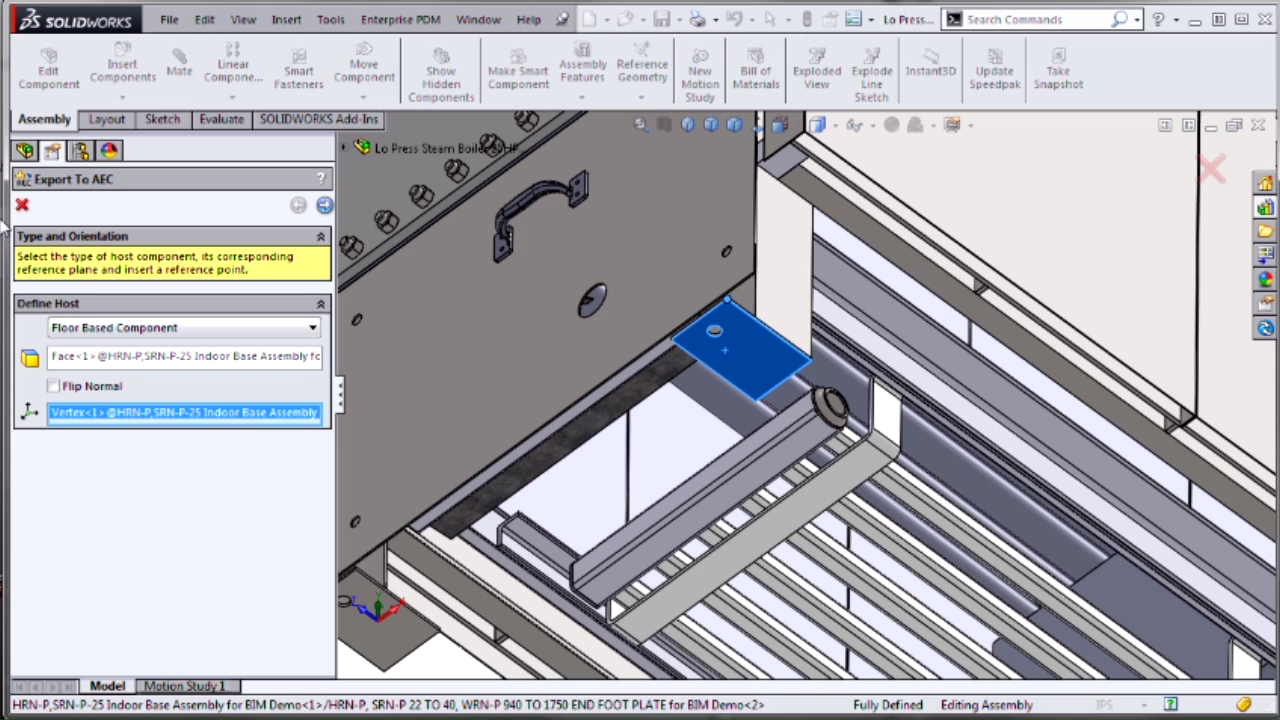
left_click(324, 205)
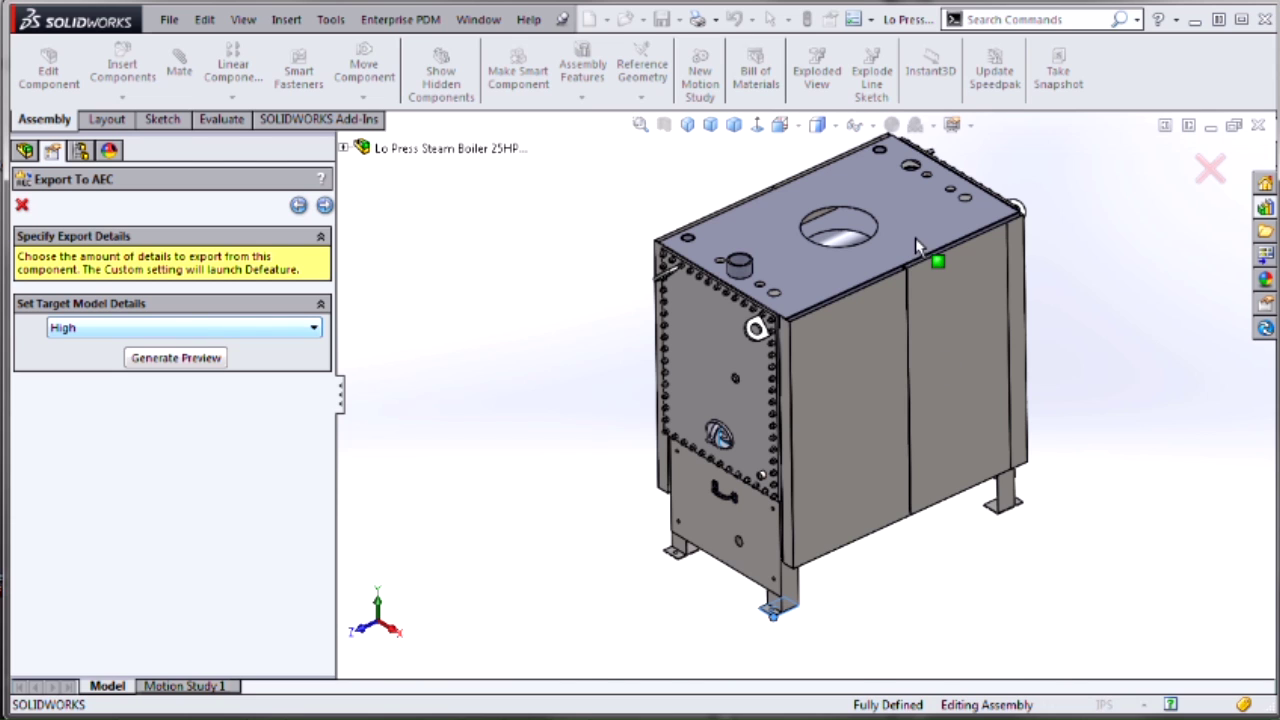
Step: Change Set Target Model Details to Custom and advance to Defeature Step 1: Components
scroll(921, 295, "down", 3)
scroll(920, 335, "up", 3)
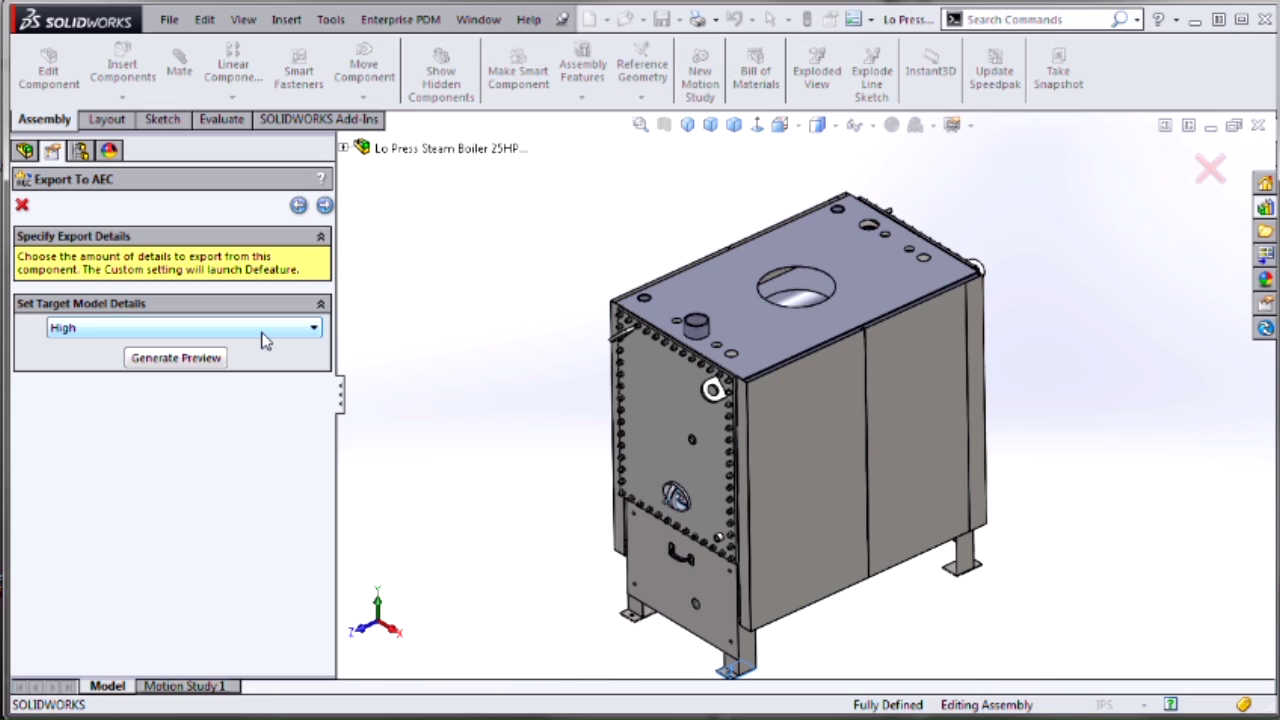
left_click(262, 334)
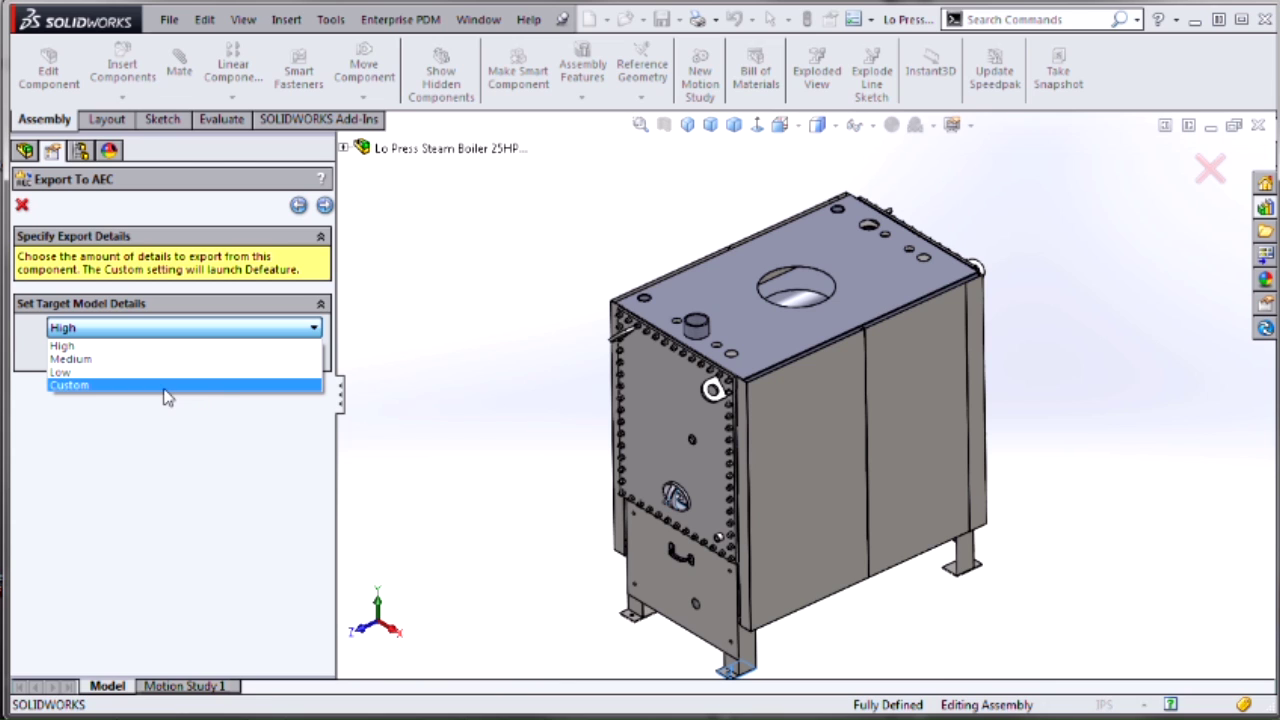
left_click(165, 388)
left_click(324, 205)
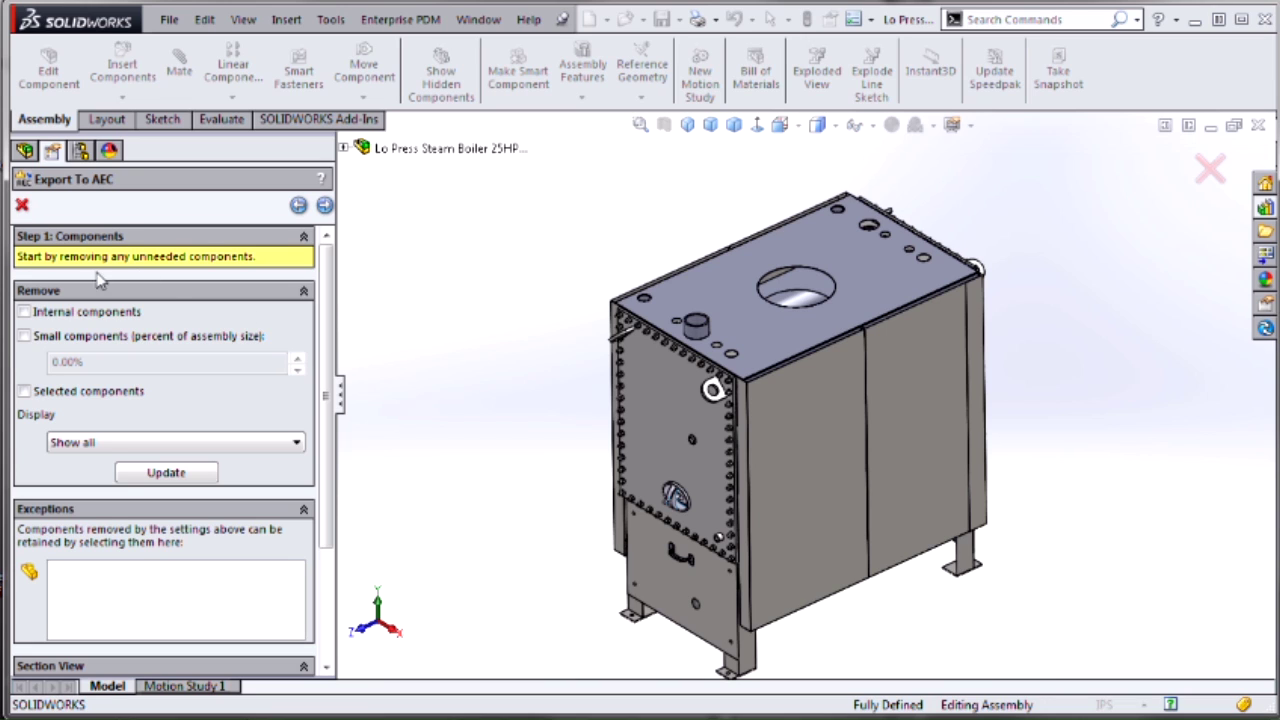
Step: Remove small components below 6% of assembly size and update the preview
left_click(25, 337)
left_click(48, 366)
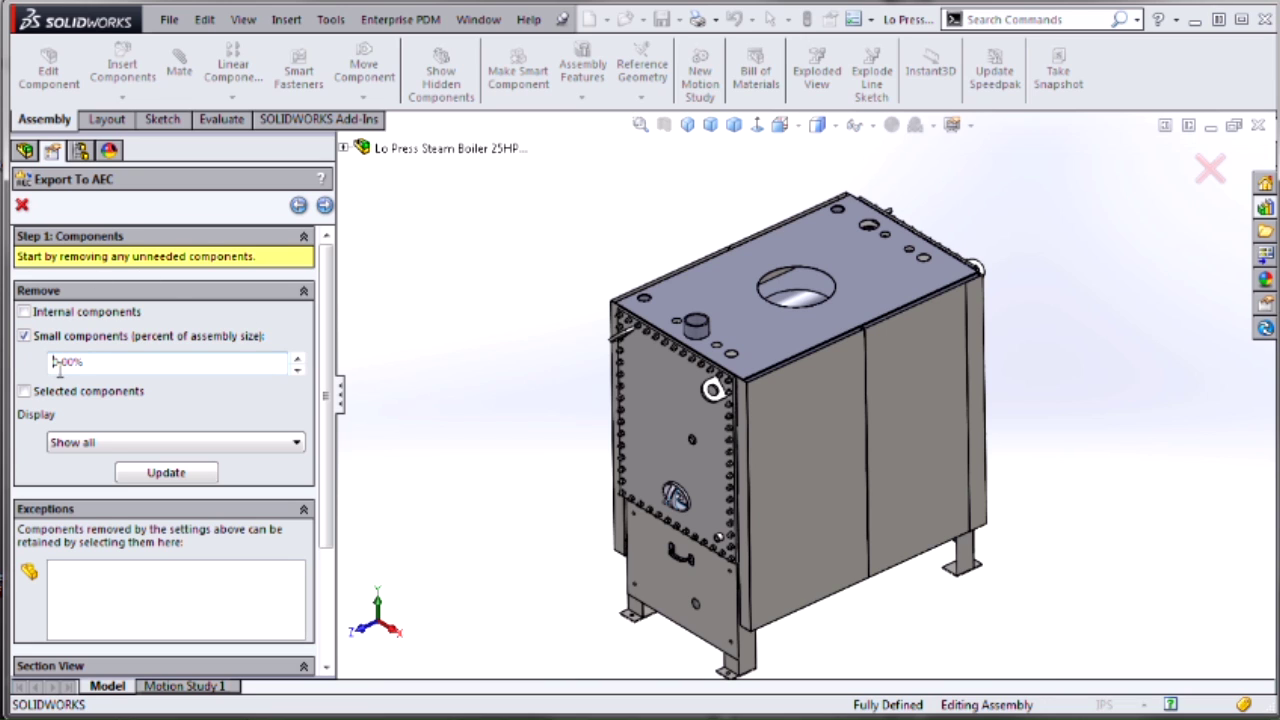
type("6")
left_click(156, 474)
Step: Set the removed-parts display to Hide removed components
left_click(154, 442)
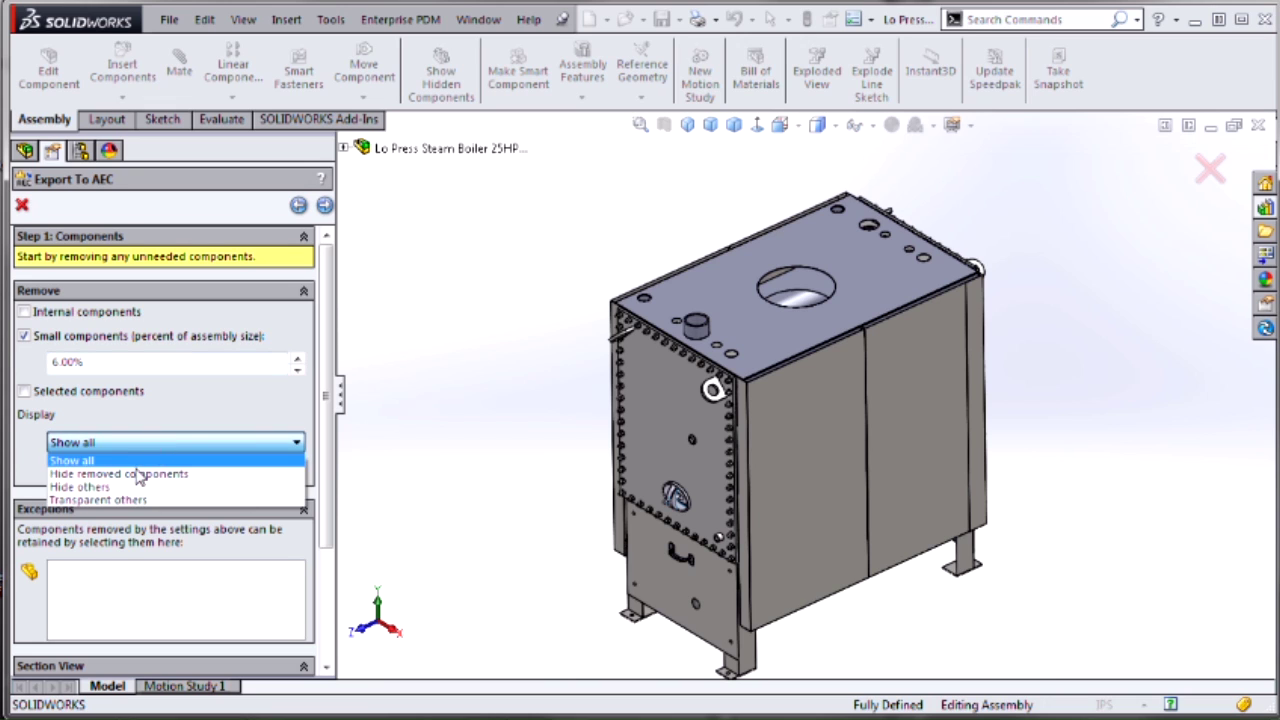
left_click(150, 467)
left_click(153, 472)
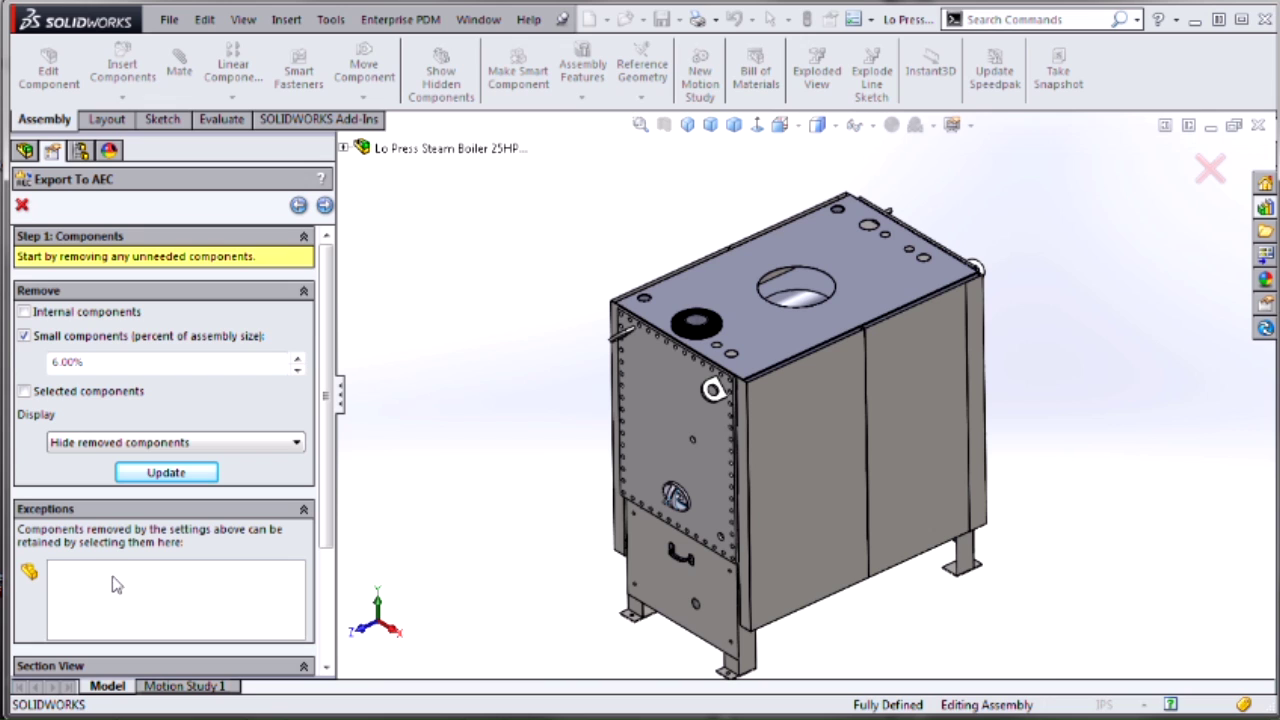
left_click(105, 445)
left_click(100, 442)
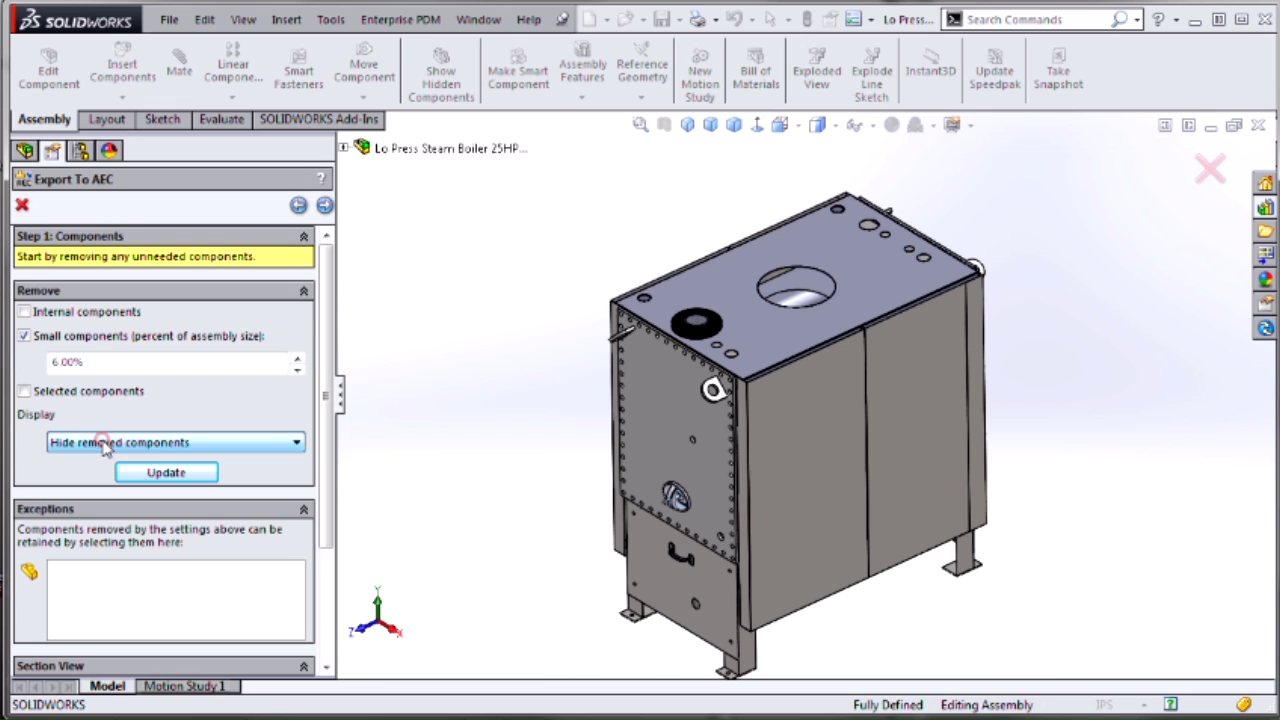
Step: Enable Selected components and section the boiler along the Right Plane to expose its interior
left_click(24, 392)
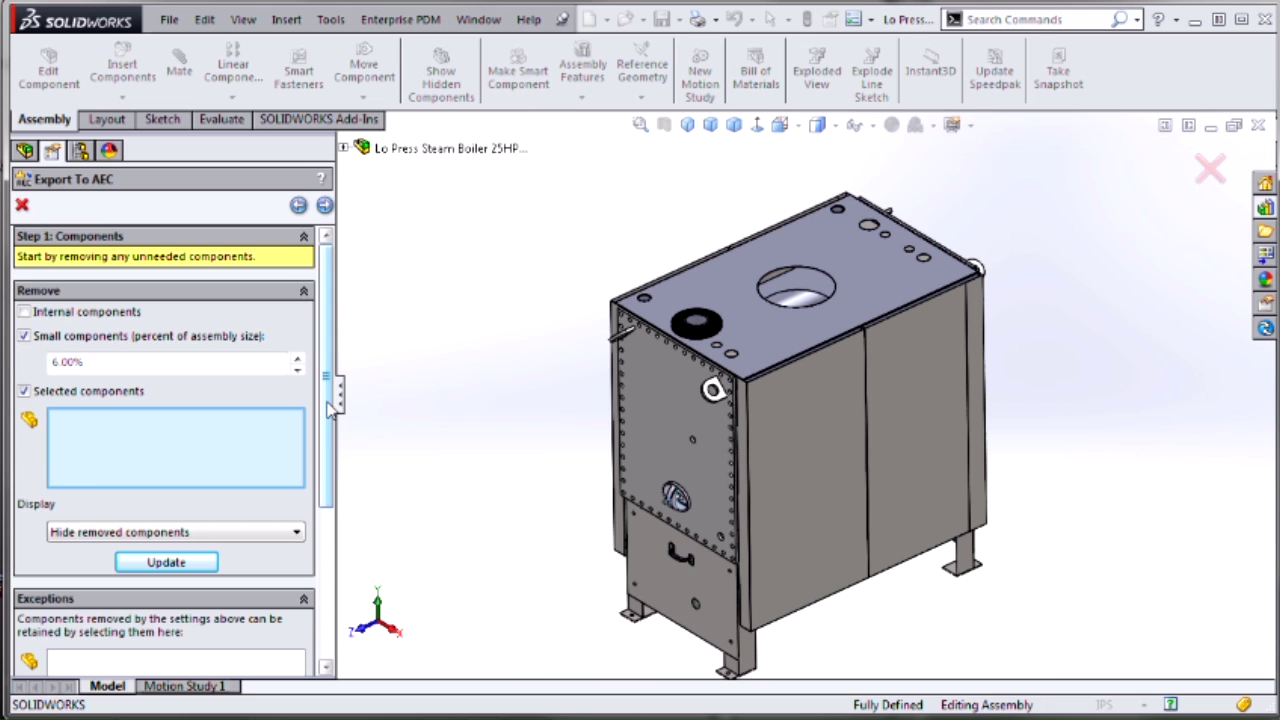
left_click_drag(331, 400, 330, 553)
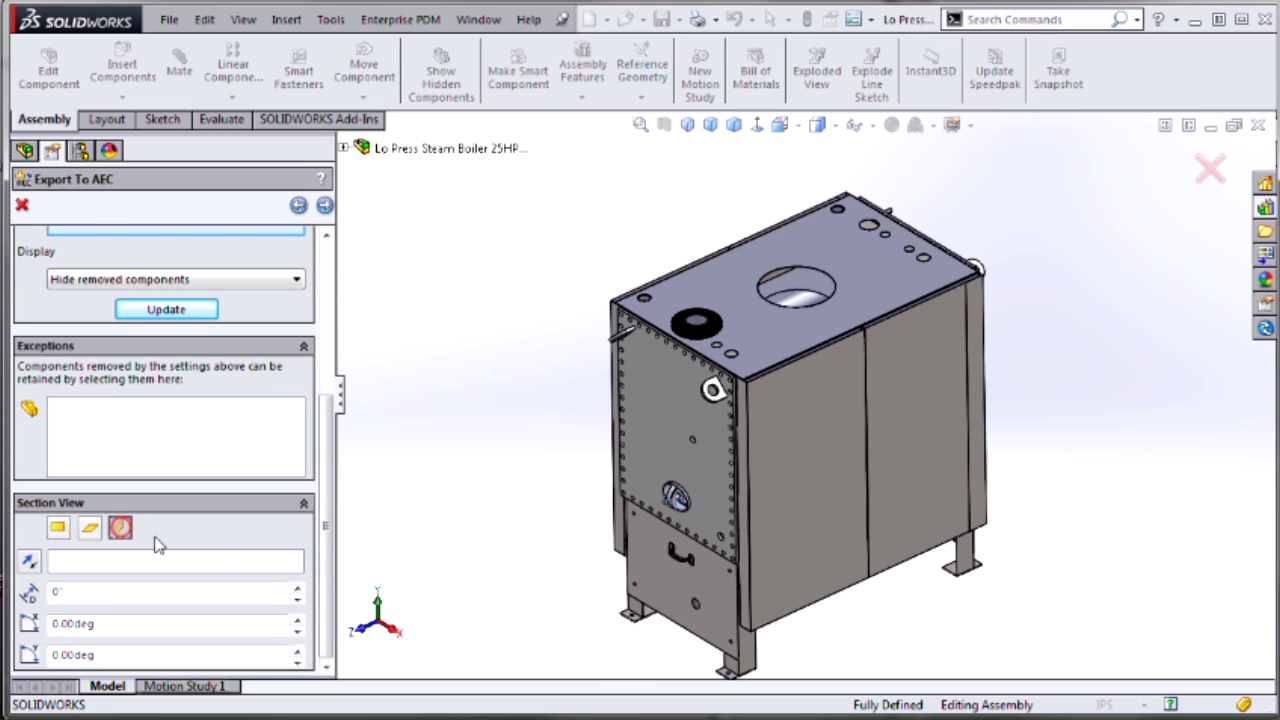
left_click(119, 527)
left_click(101, 595)
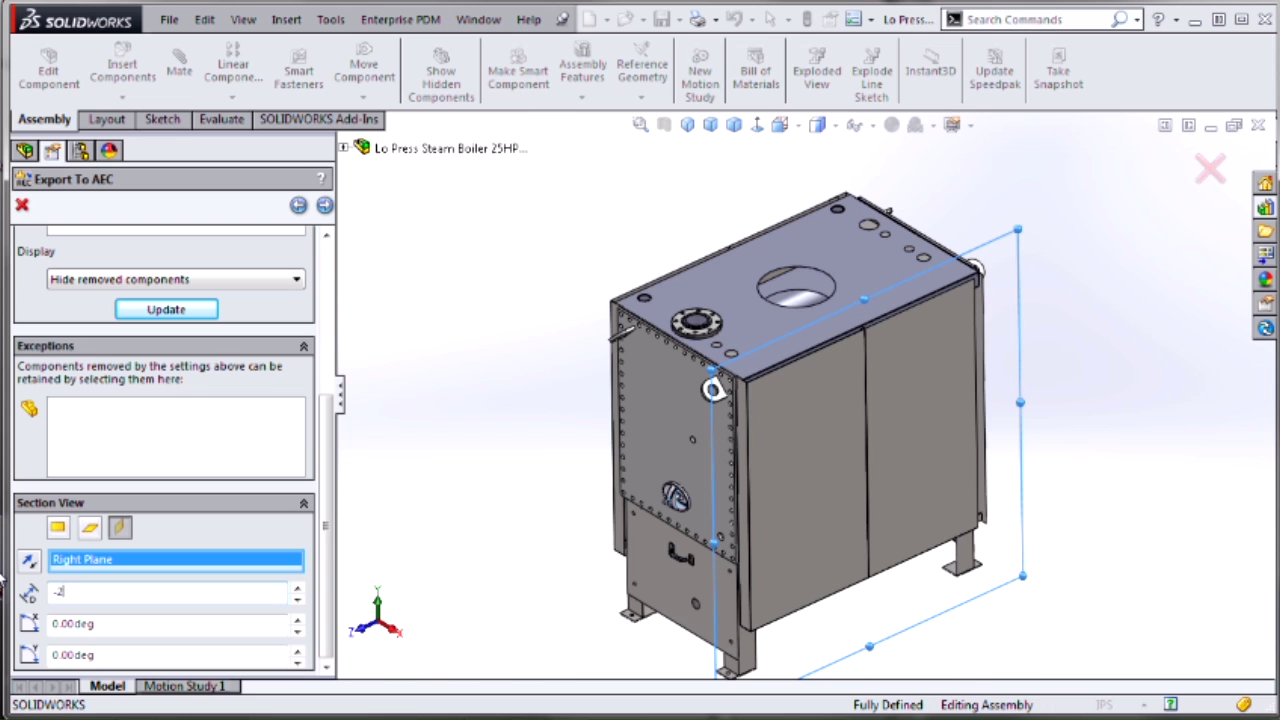
middle_click_drag(578, 445, 582, 398)
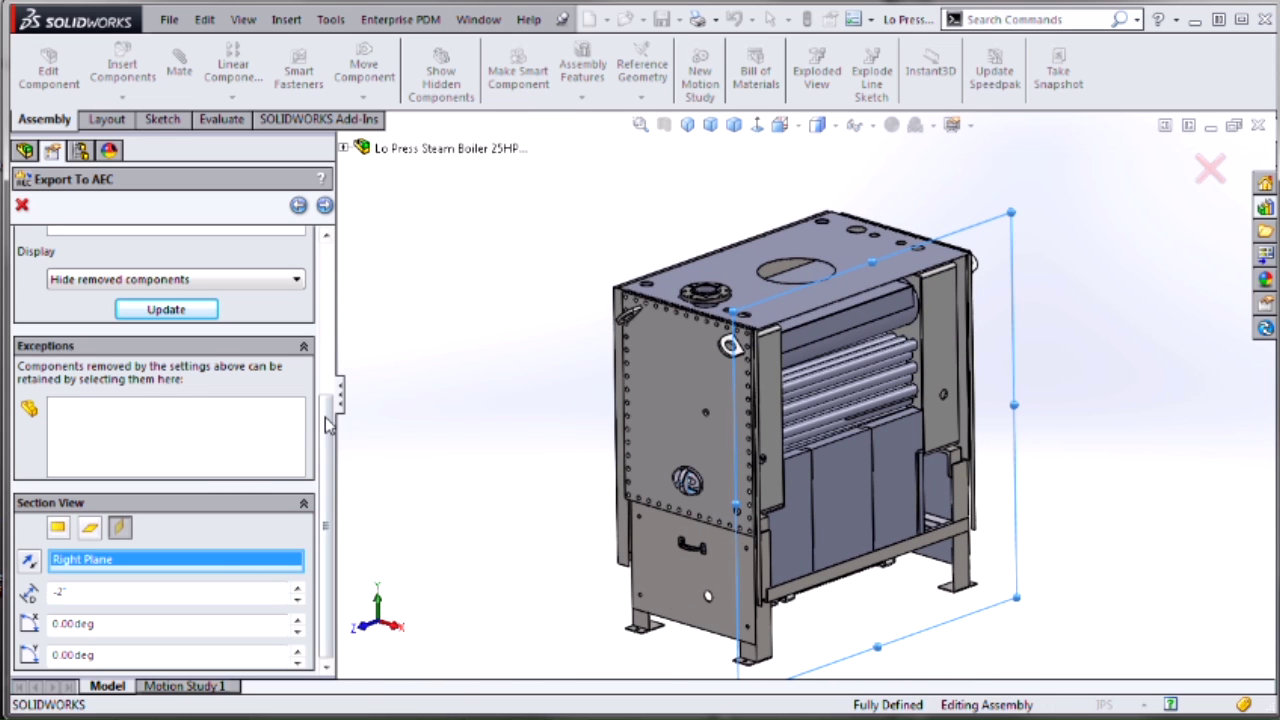
left_click_drag(326, 424, 326, 245)
Step: Mark the refractory panel and the boiler tubes for removal and apply the update
left_click(183, 434)
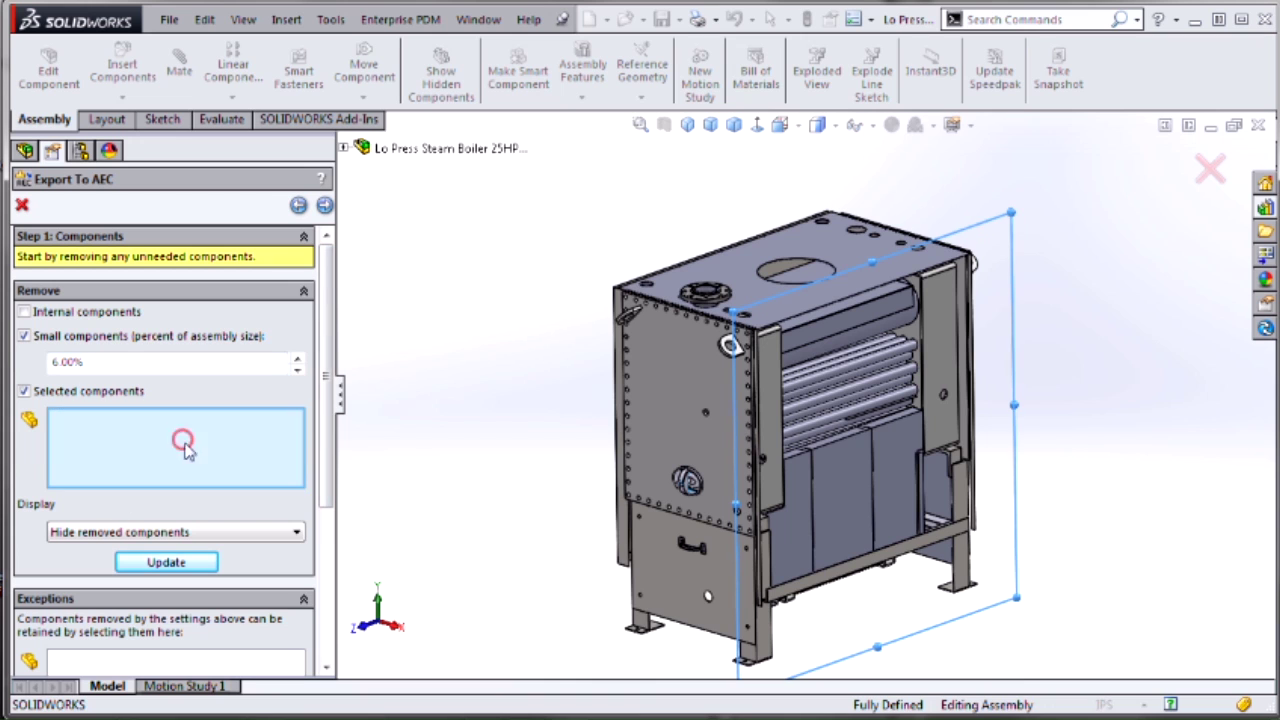
left_click(851, 486)
left_click(843, 422)
left_click(846, 406)
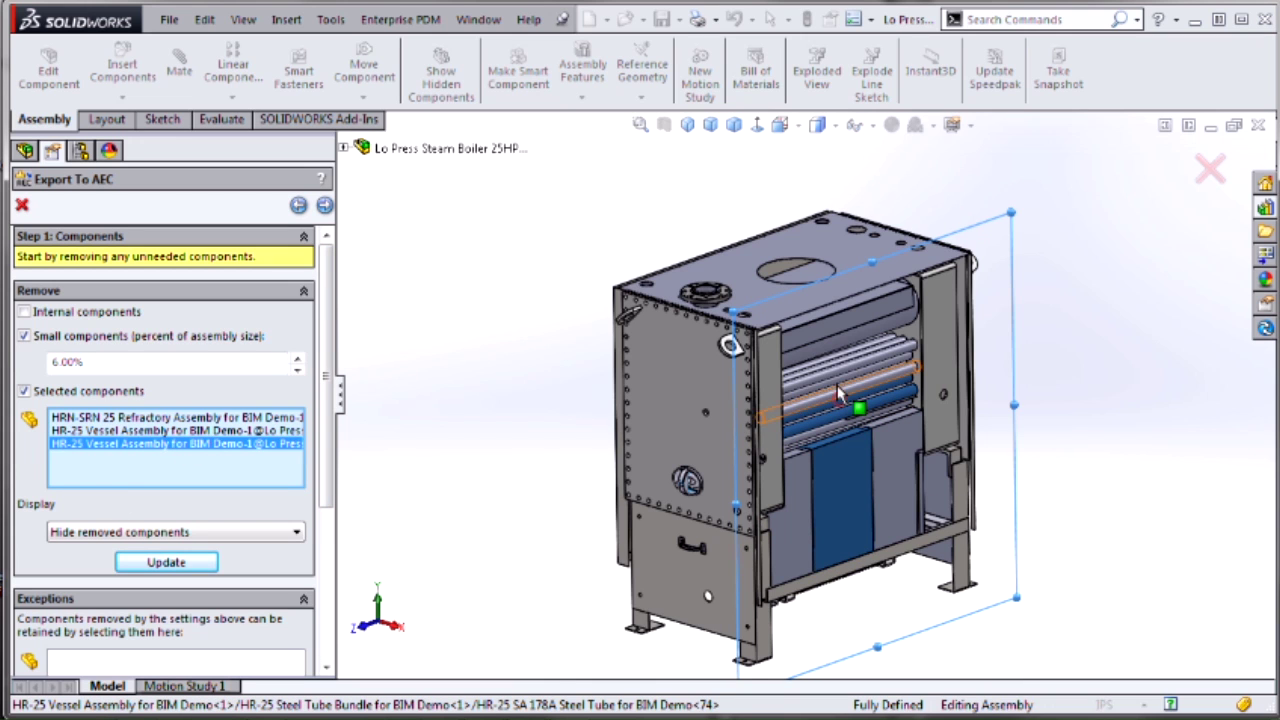
left_click(849, 391)
left_click(836, 372)
left_click(834, 358)
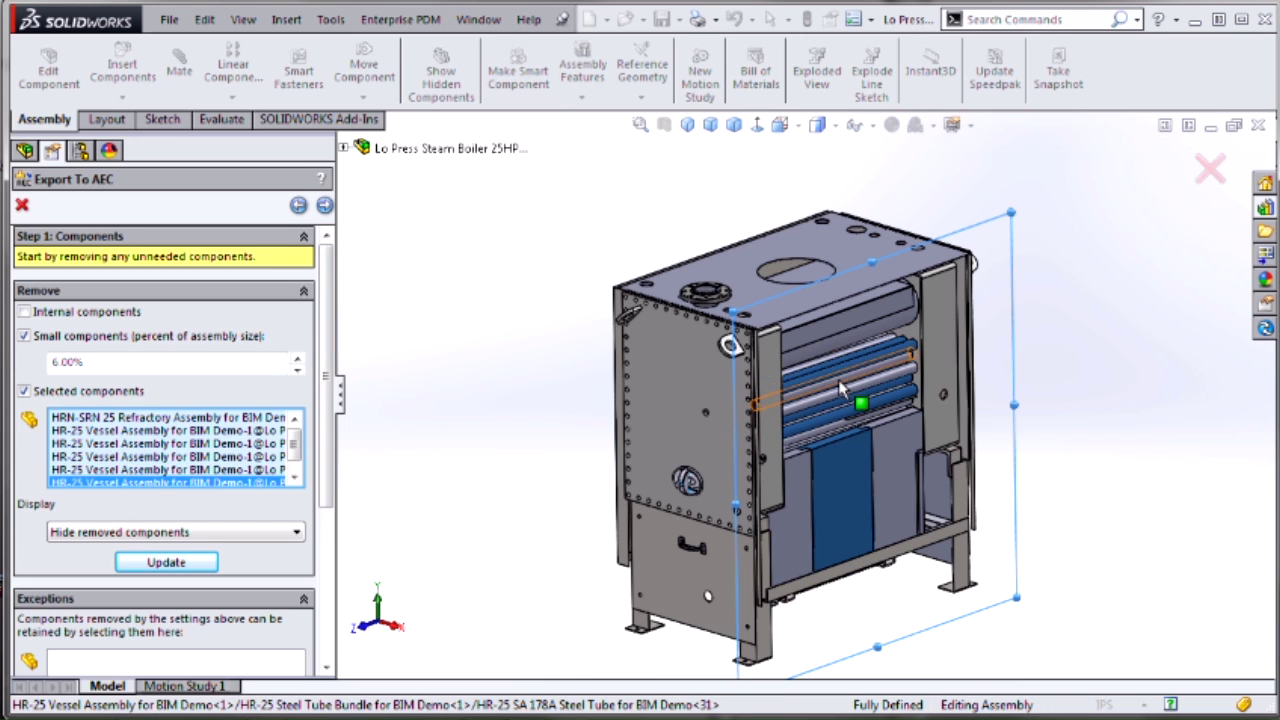
left_click(835, 385)
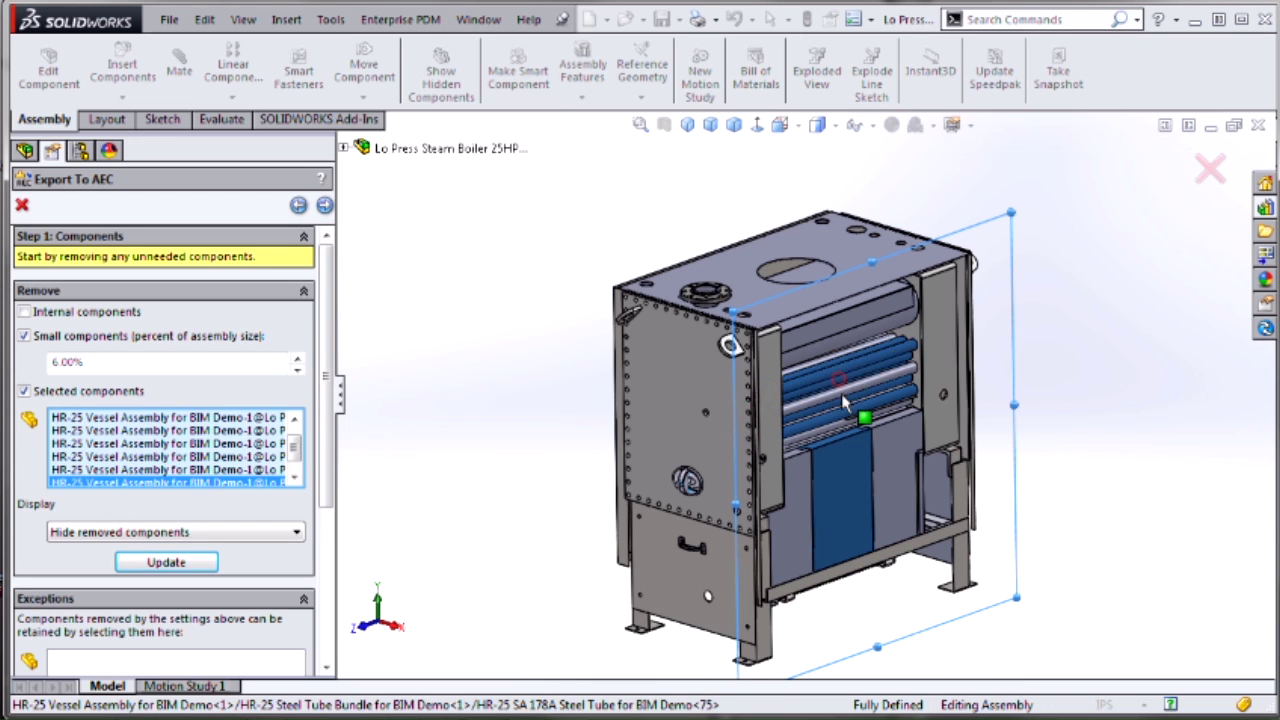
left_click(160, 562)
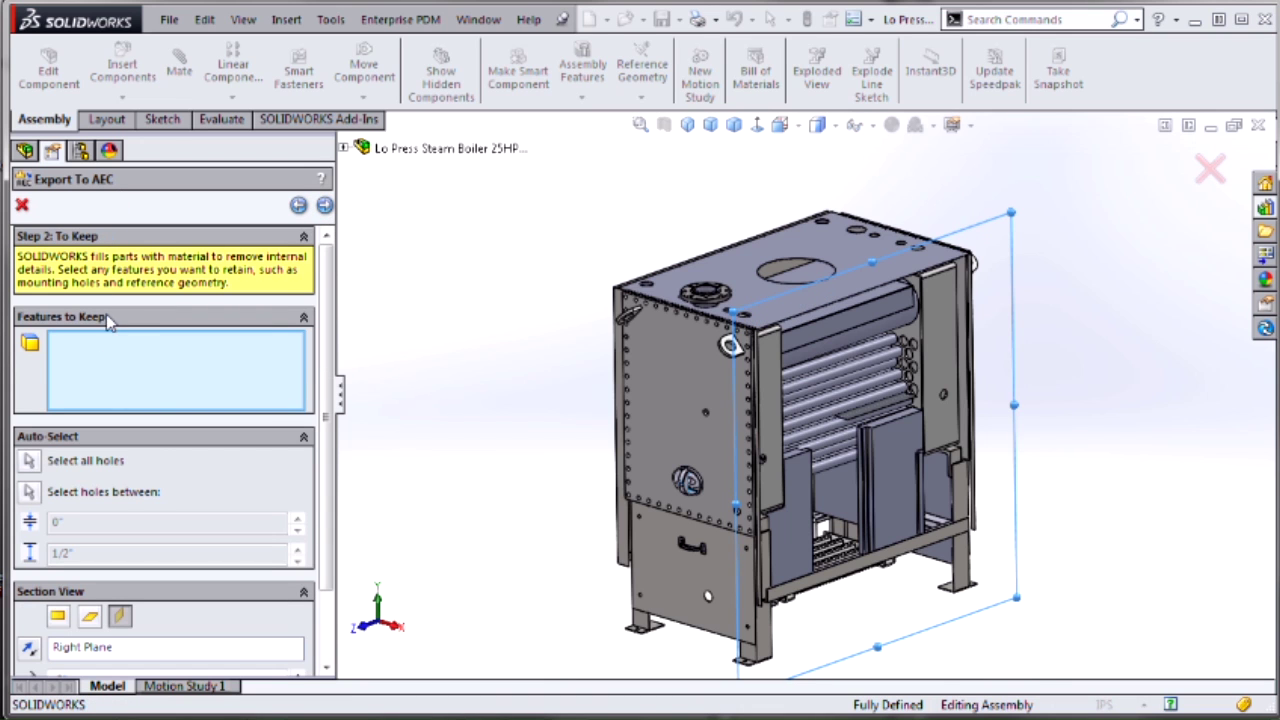
Step: Add the top plate and jacketing faces to Features to Keep, then advance to Step 3: To Remove
mouse_move(511, 403)
middle_mouse_down()
mouse_move(514, 391)
mouse_move(491, 402)
mouse_move(505, 400)
middle_mouse_up()
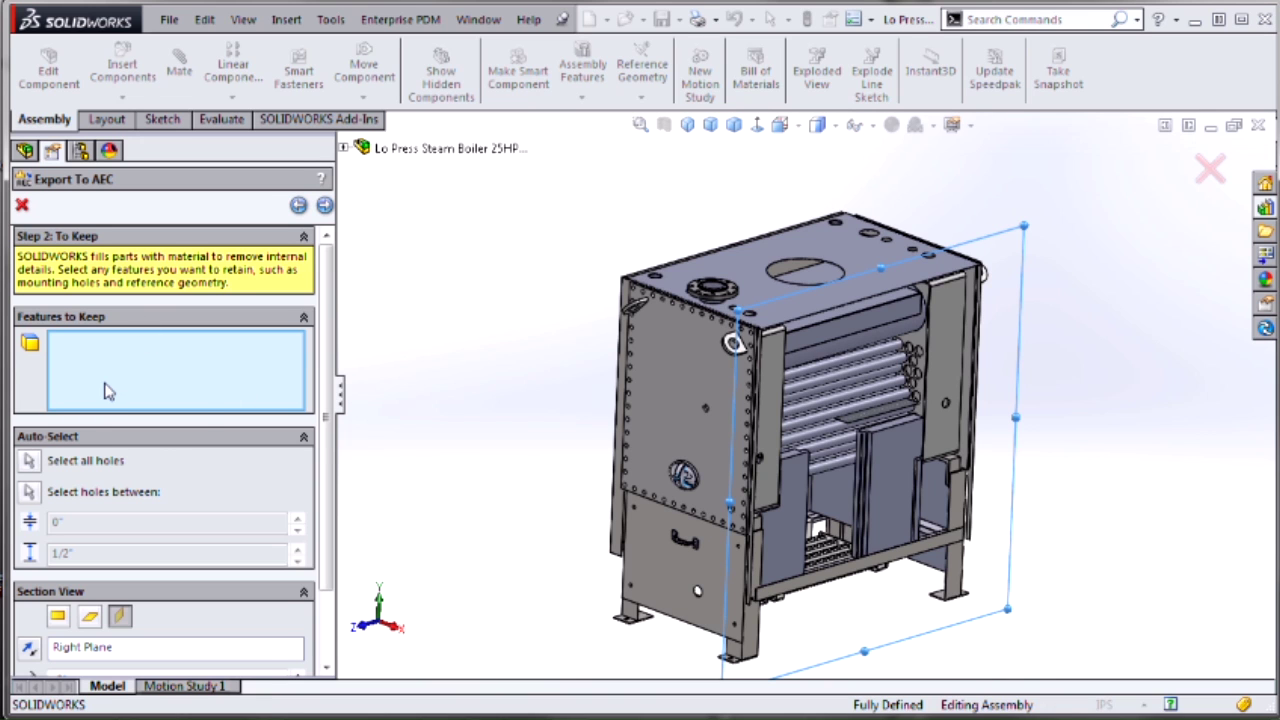
scroll(787, 292, "down", 5)
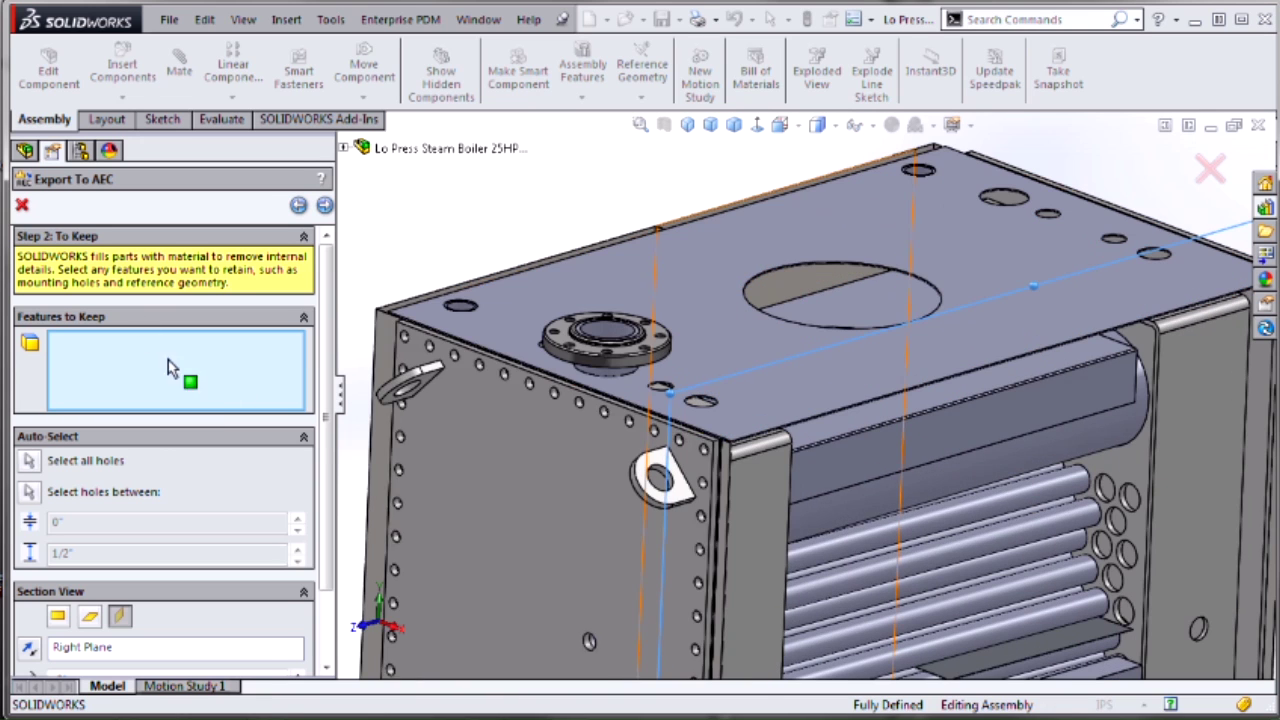
scroll(786, 294, "down", 3)
scroll(786, 293, "down", 5)
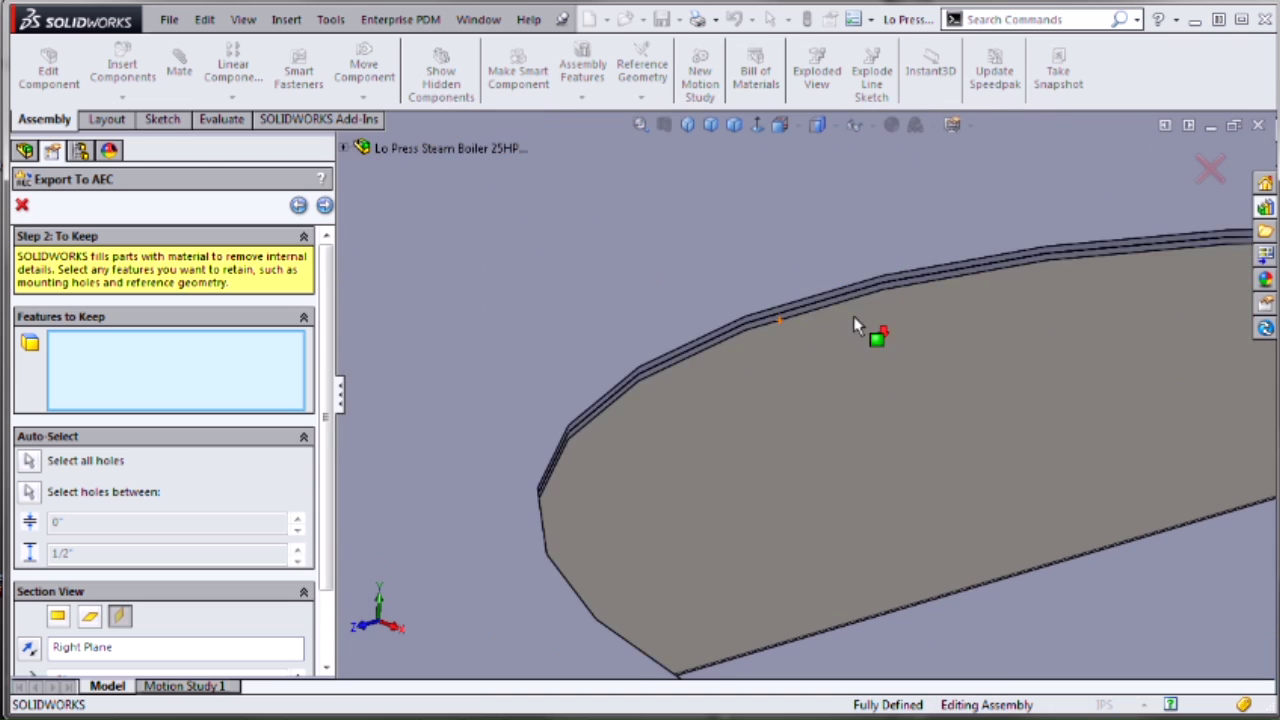
left_click(831, 299)
left_click(831, 303)
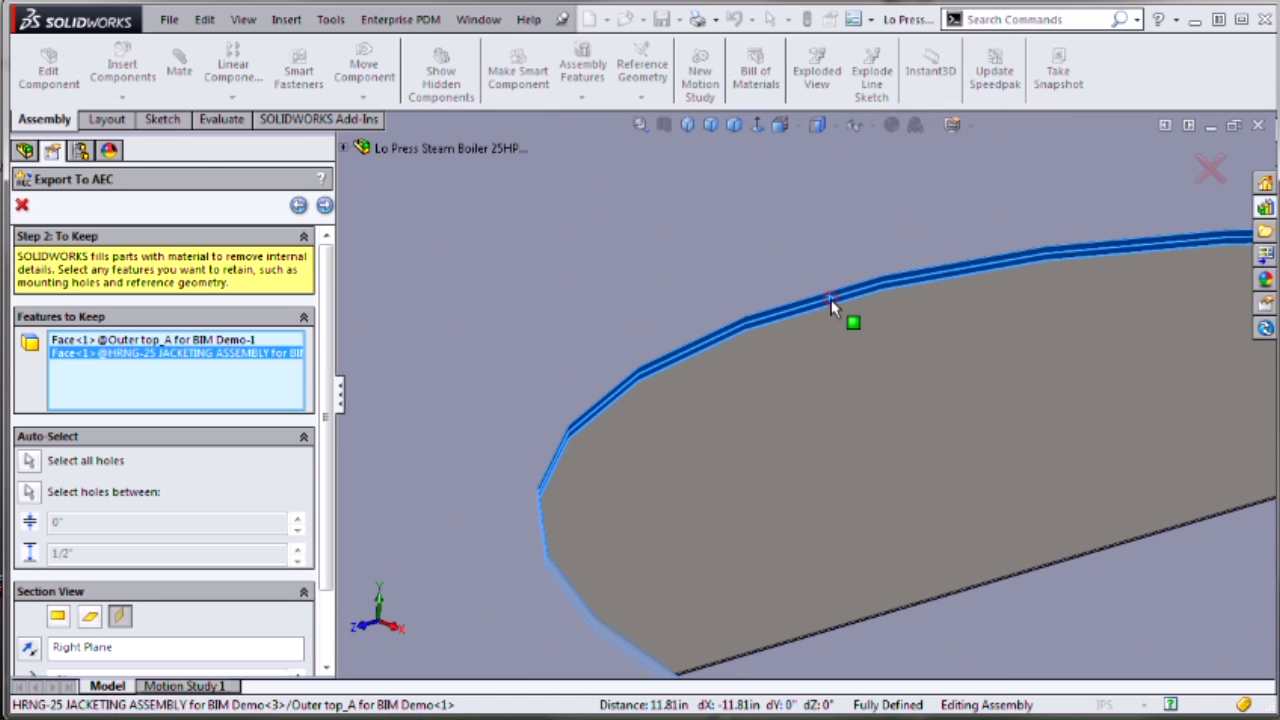
scroll(775, 385, "up", 10)
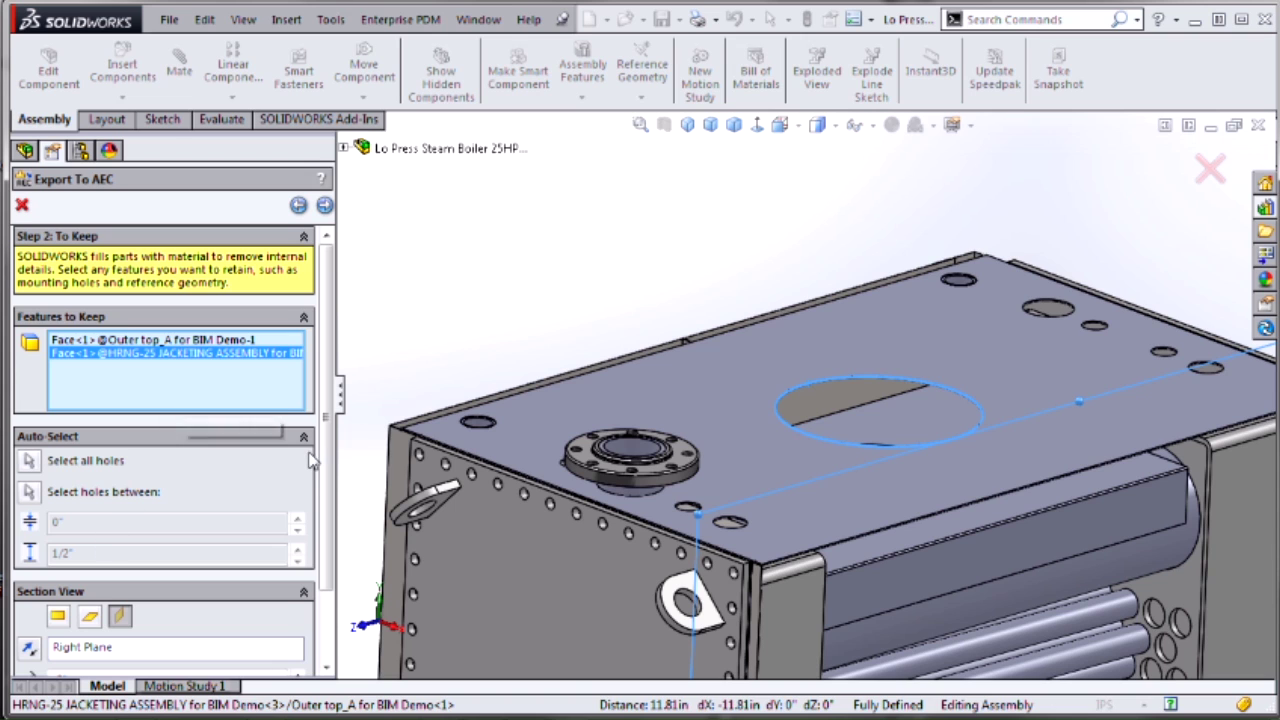
key("ctrl+7")
left_click(325, 206)
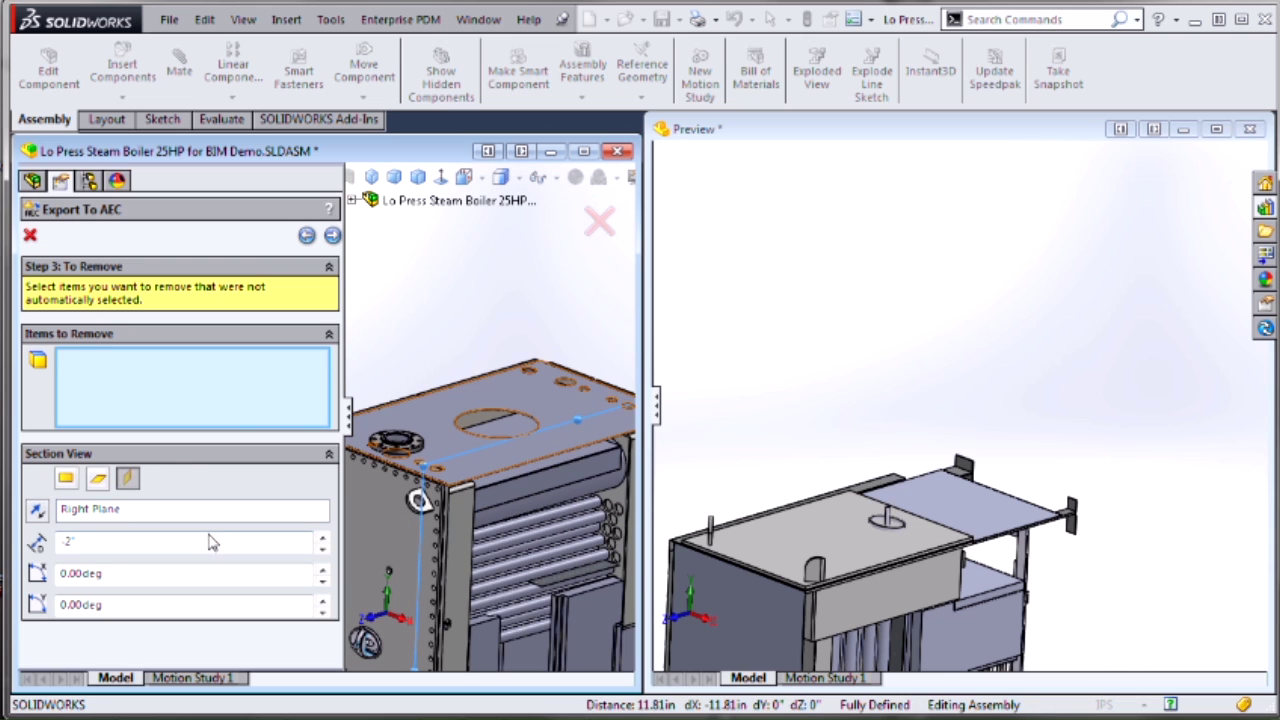
Step: Switch off the section view and orbit and fit the closed boiler in both linked views
left_click(127, 478)
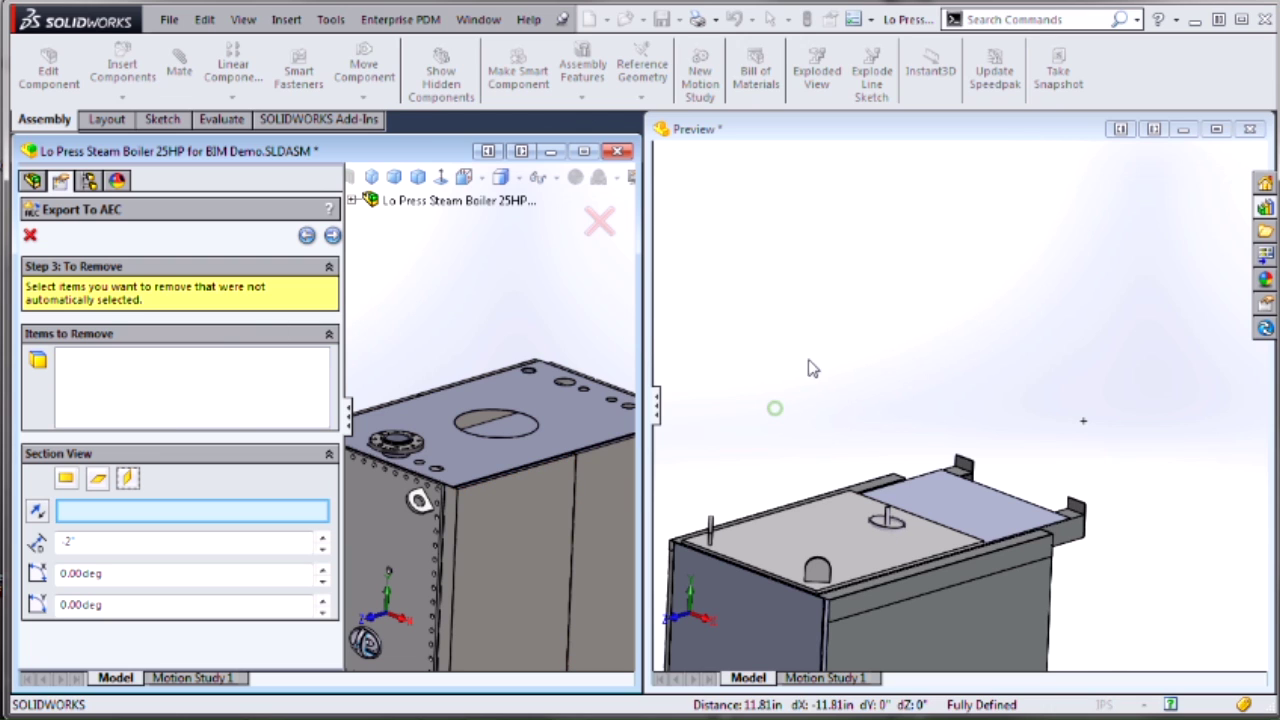
middle_click_drag(491, 357, 500, 432)
key("f")
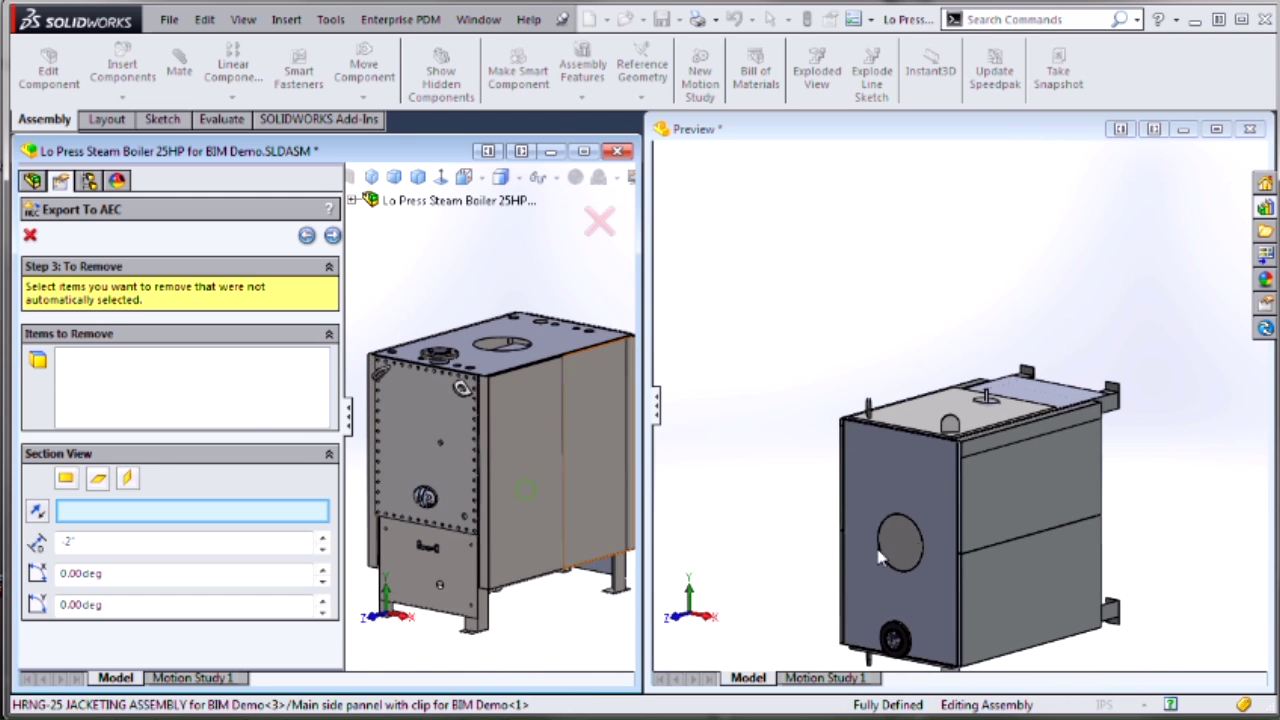
scroll(473, 472, "down", 4)
scroll(838, 530, "up", 4)
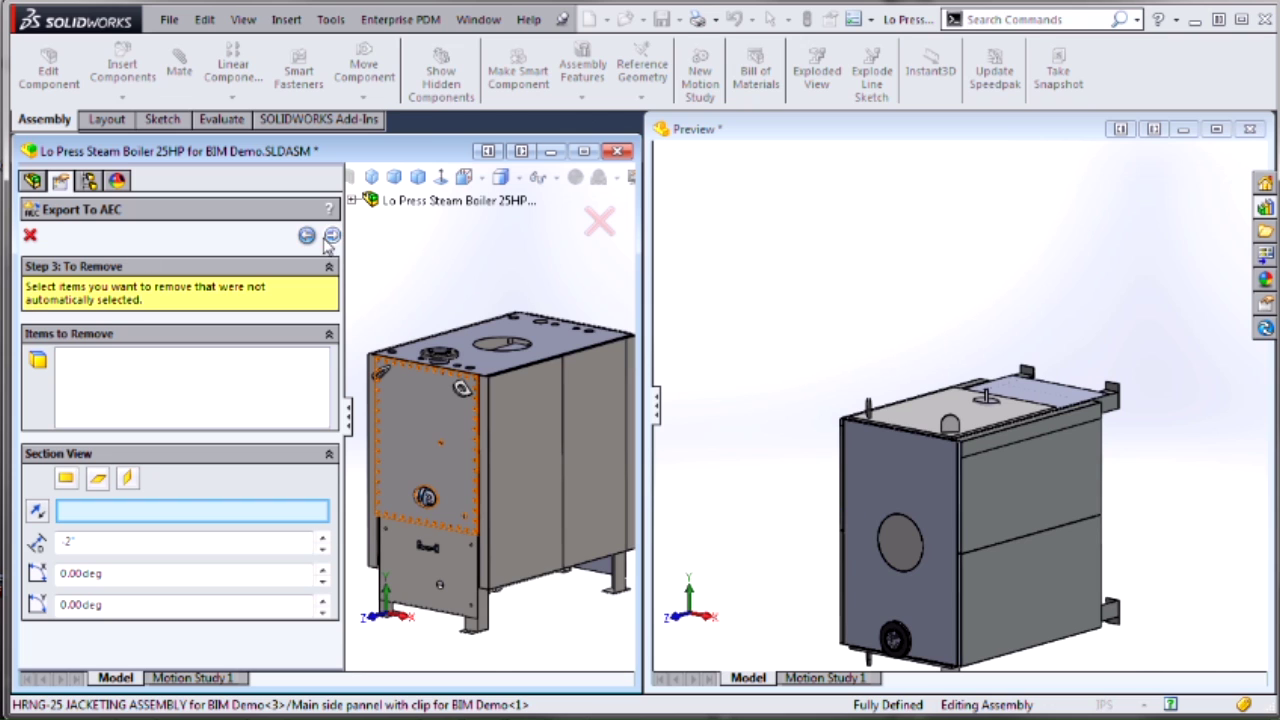
scroll(886, 548, "down", 2)
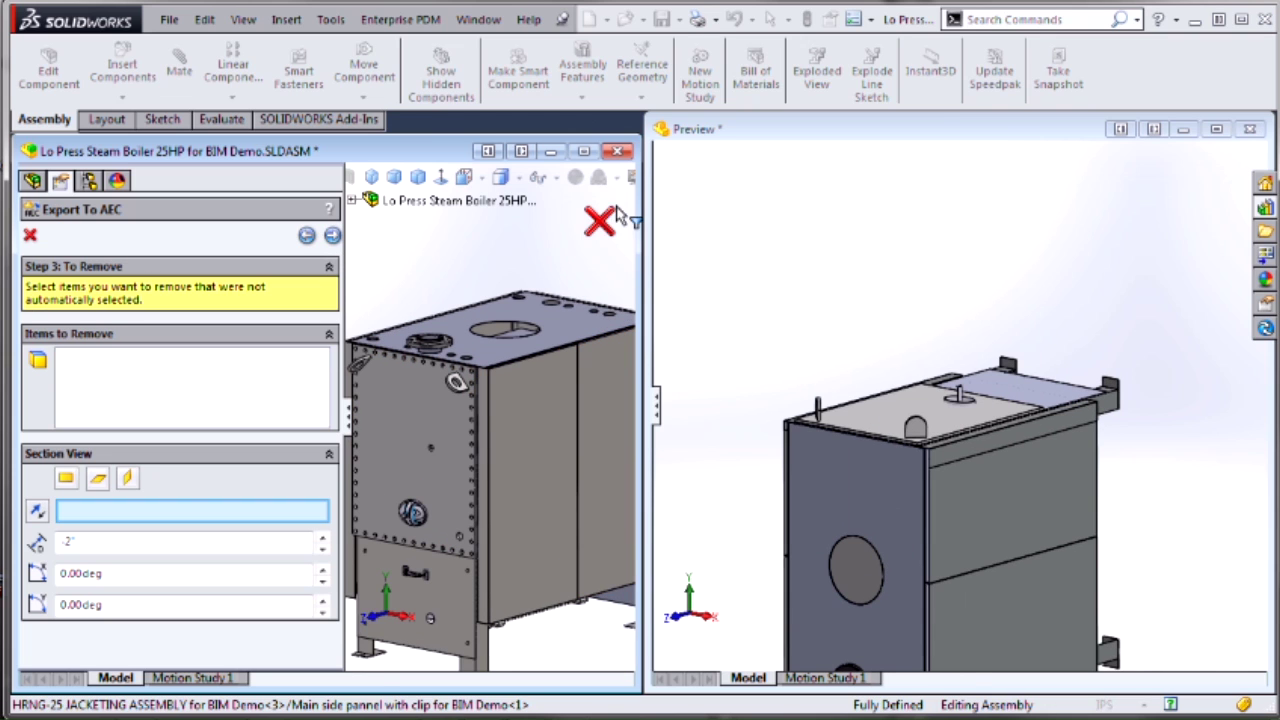
Step: From the Final Step, save the model as AEC Export.sat, confirming replacement of the existing file
left_click(332, 235)
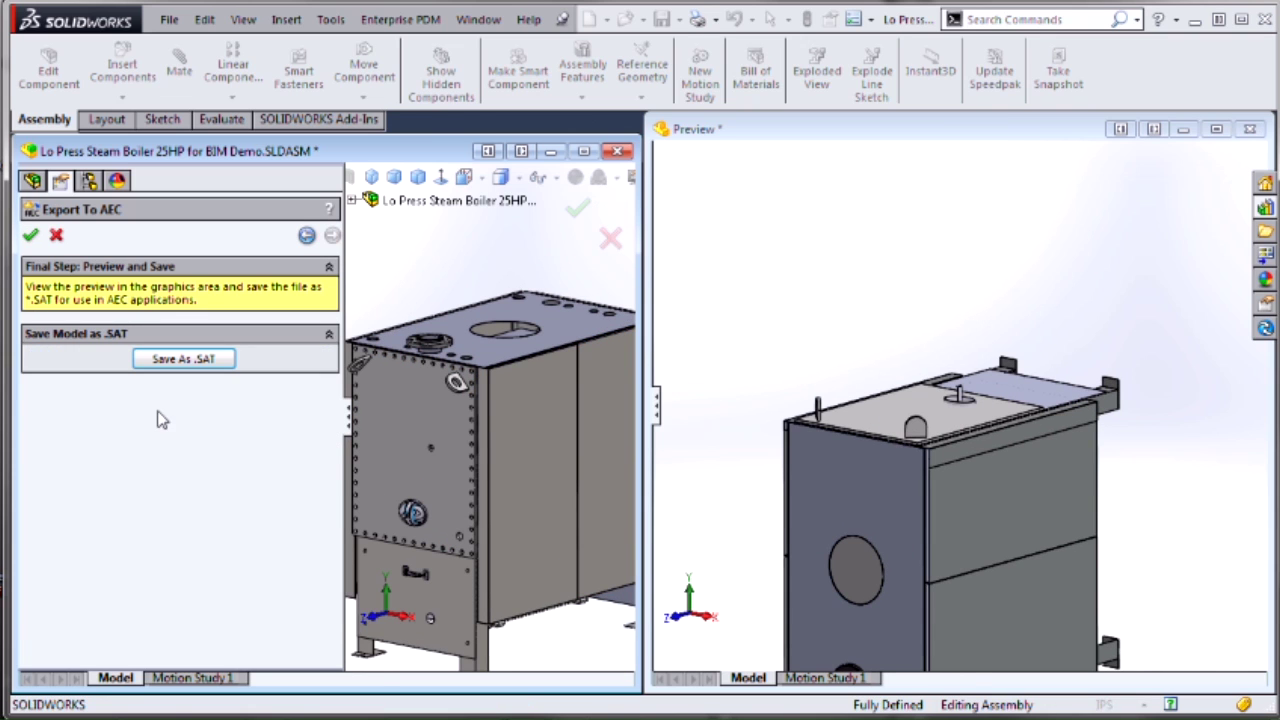
left_click(170, 362)
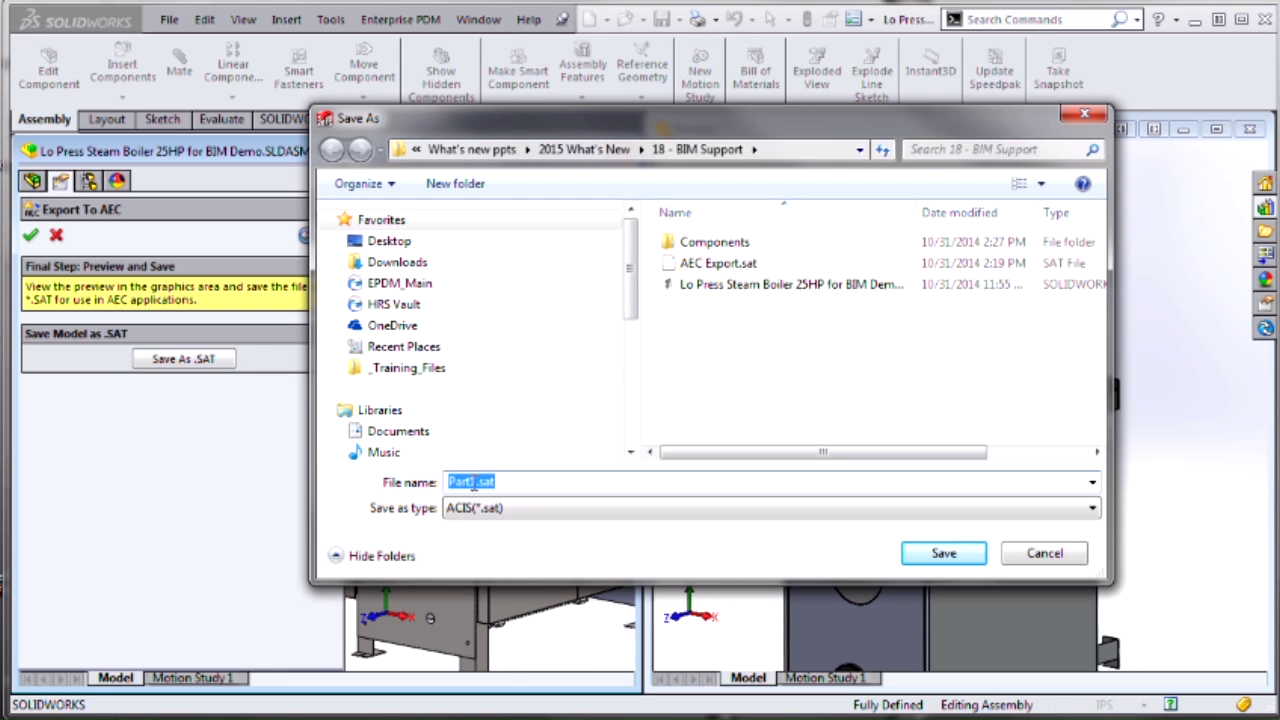
left_click(473, 484)
left_click_drag(472, 484, 396, 482)
left_click(690, 263)
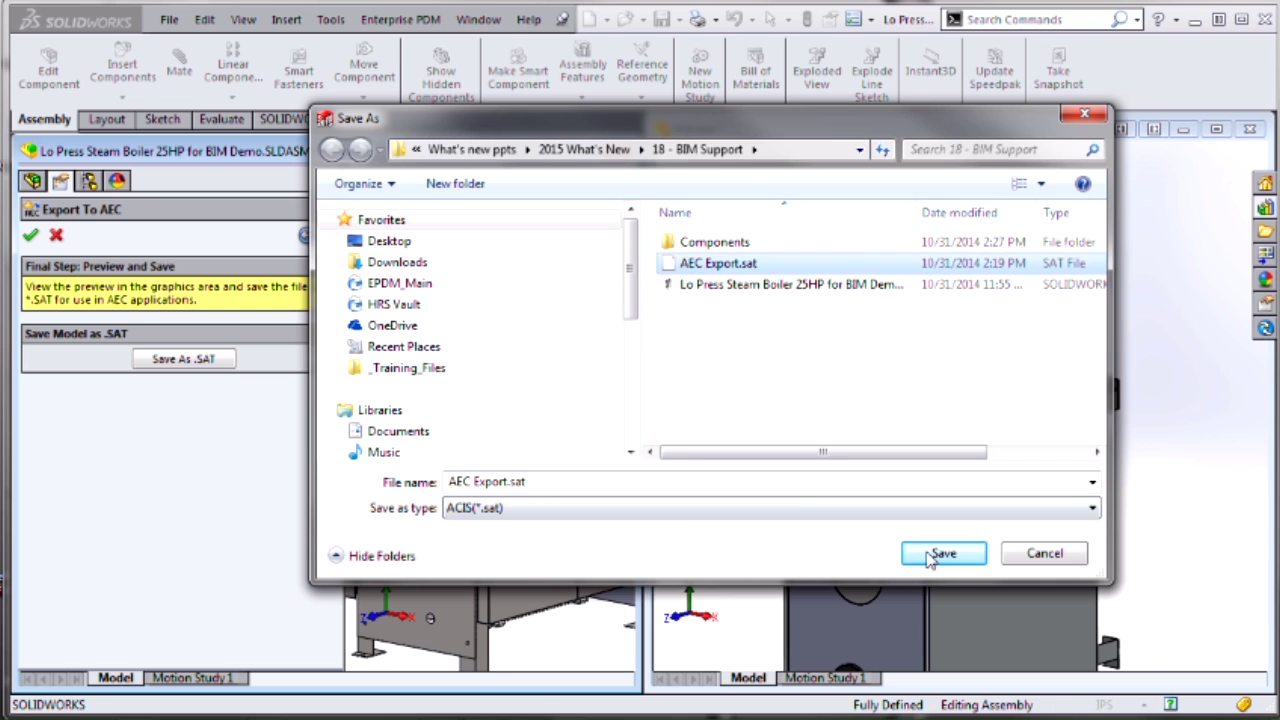
left_click(928, 556)
left_click(697, 367)
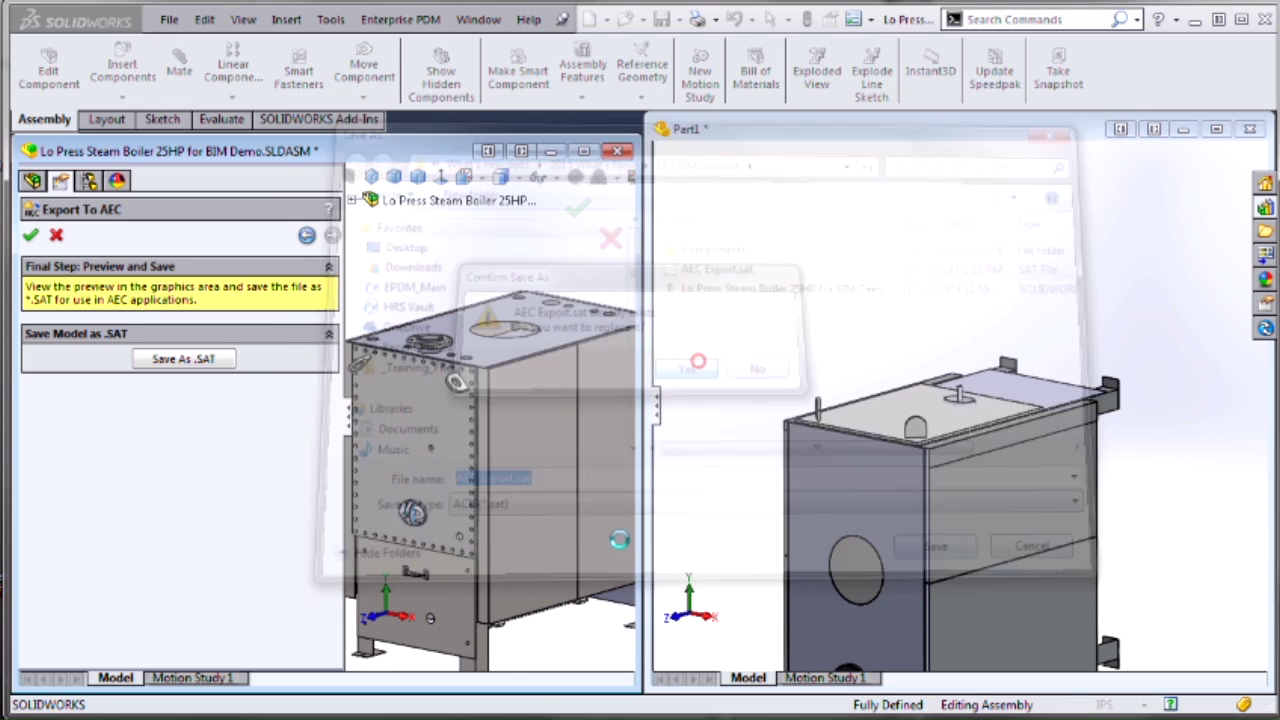